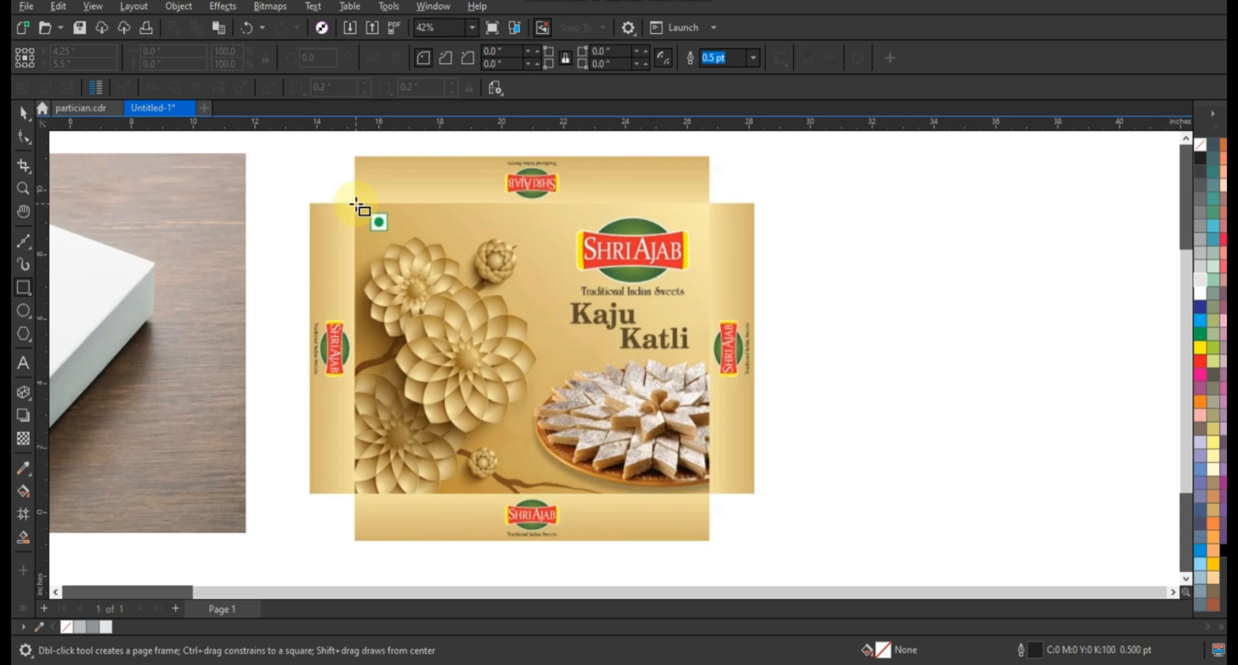
# Draw a rectangle about 11.4 by 9 inches over the front panel of the flat box artwork.
pyautogui.moveTo(357, 205)
pyautogui.mouseDown()
pyautogui.moveTo(412, 274)
pyautogui.moveTo(713, 500)
pyautogui.mouseUp()
pyautogui.click(26, 87)
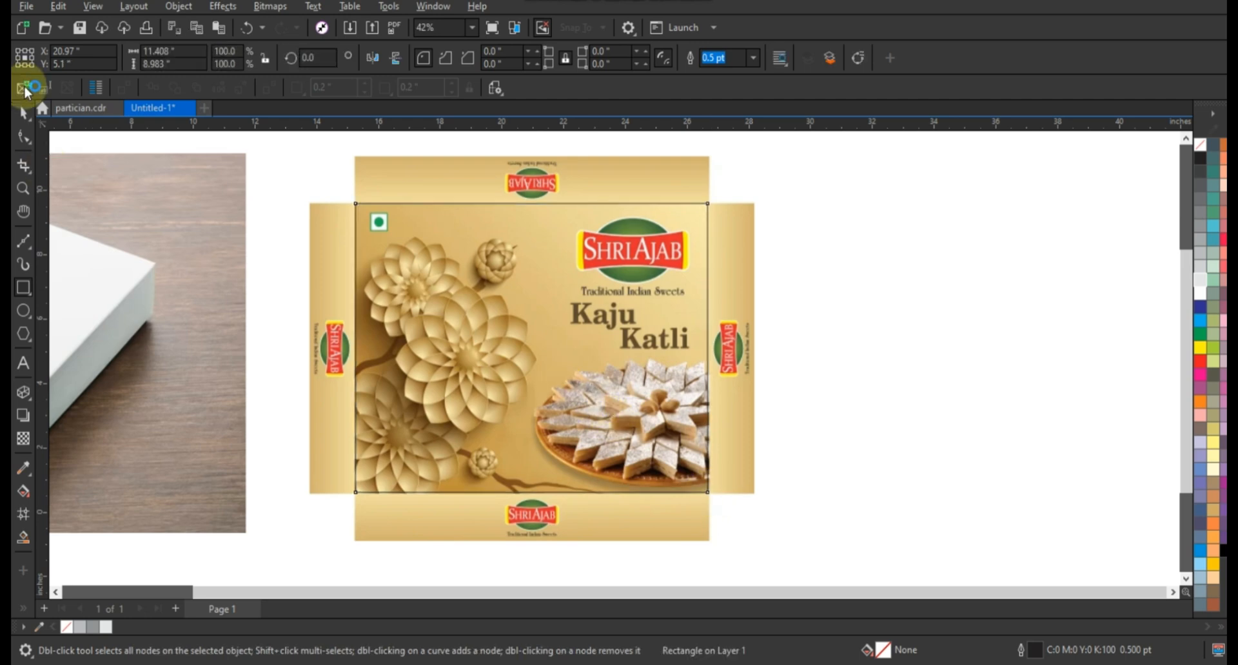
pyautogui.click(24, 112)
pyautogui.click(946, 362)
pyautogui.click(367, 340)
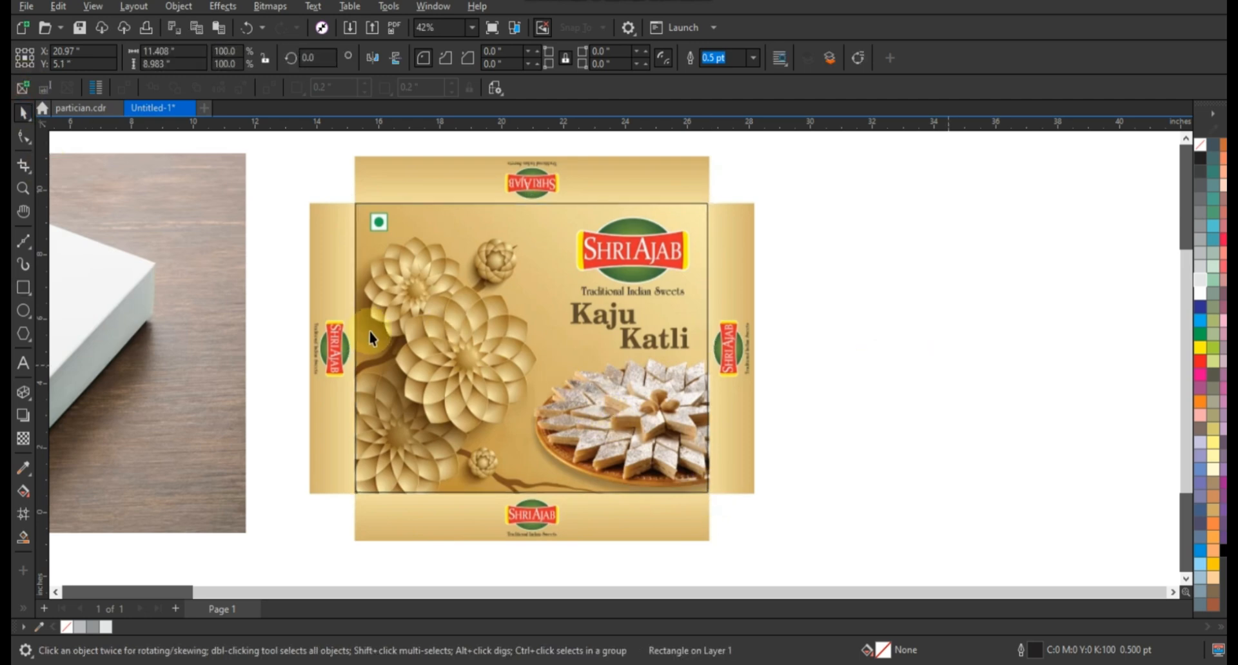
# Draw rectangles over the artwork's left flap, about 1.36 by 9 inches, and its bottom flap, about 11.2 by 1.26 inches.
pyautogui.click(23, 290)
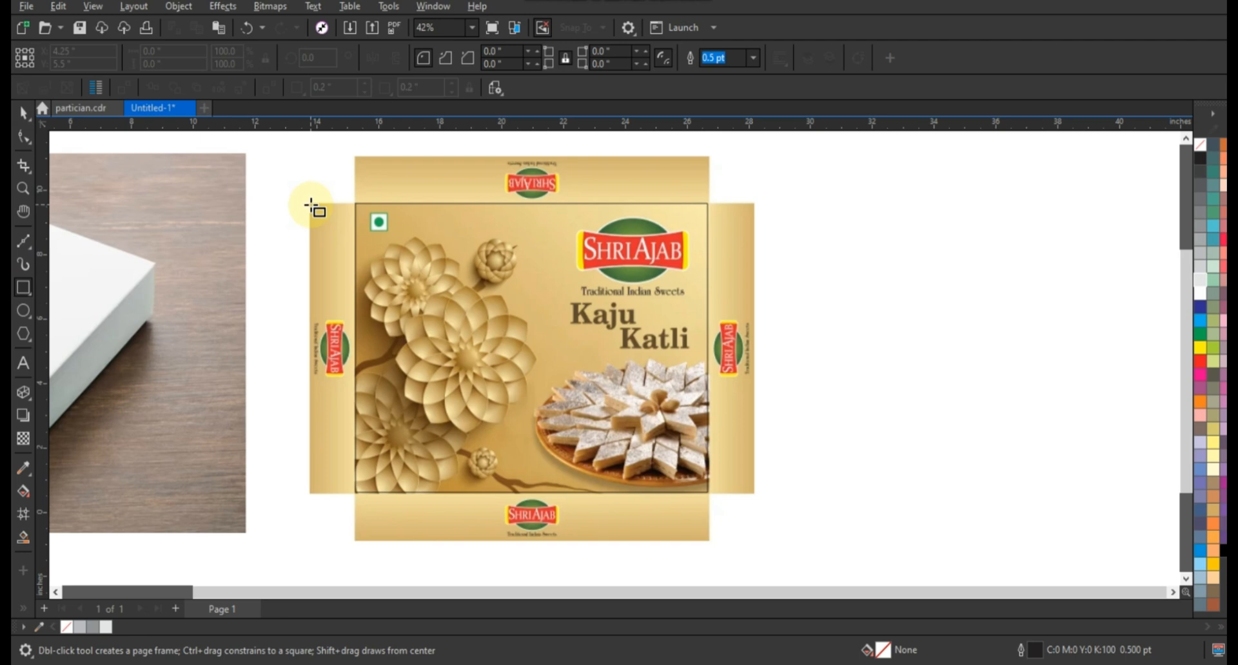
pyautogui.moveTo(312, 206); pyautogui.dragTo(353, 494)
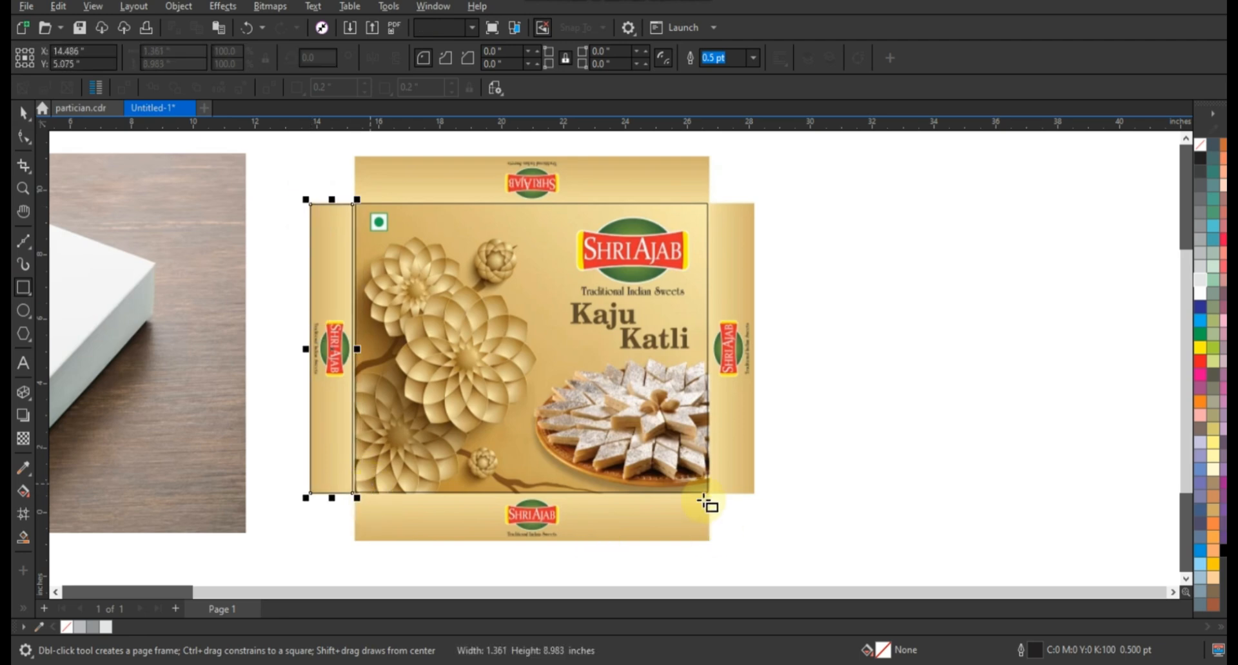
pyautogui.moveTo(540, 547); pyautogui.dragTo(359, 543)
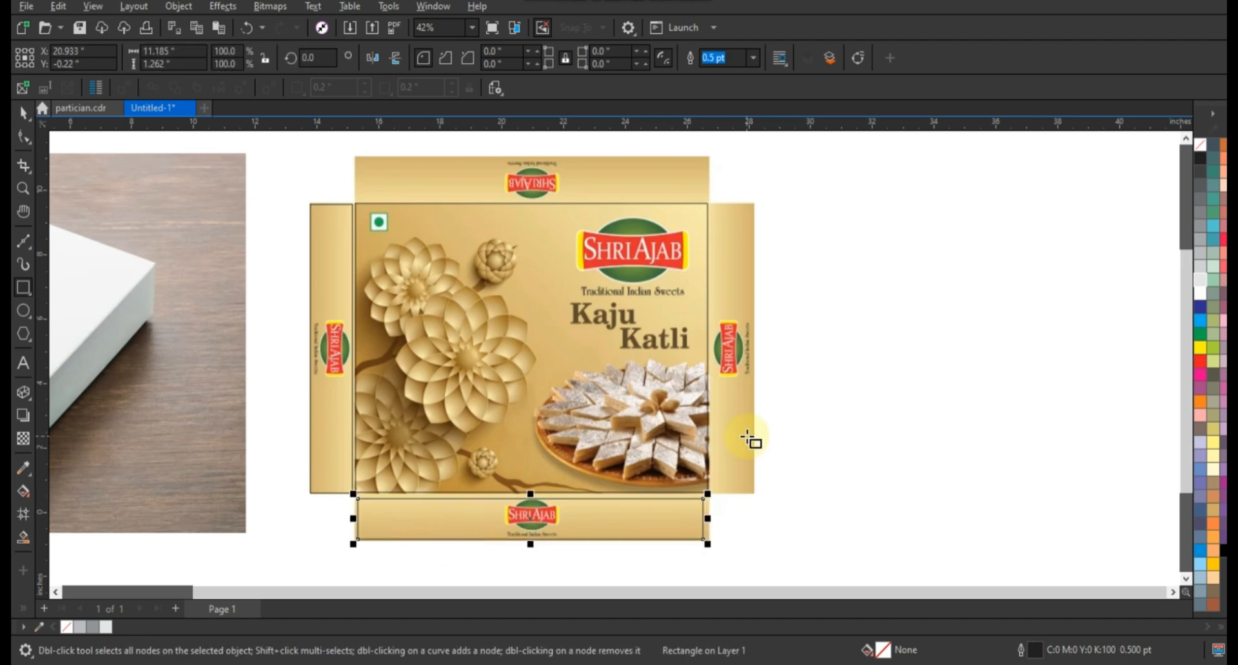
pyautogui.scroll(-1, 898, 389)
pyautogui.scroll(-1, 898, 388)
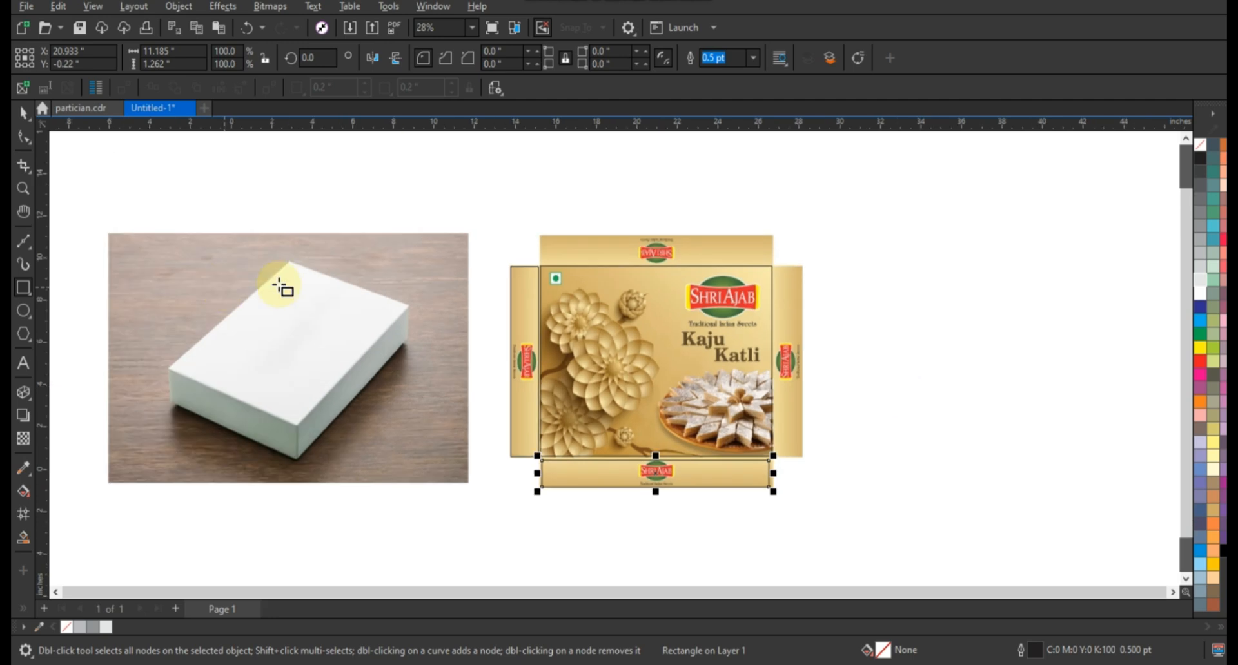
pyautogui.click(23, 113)
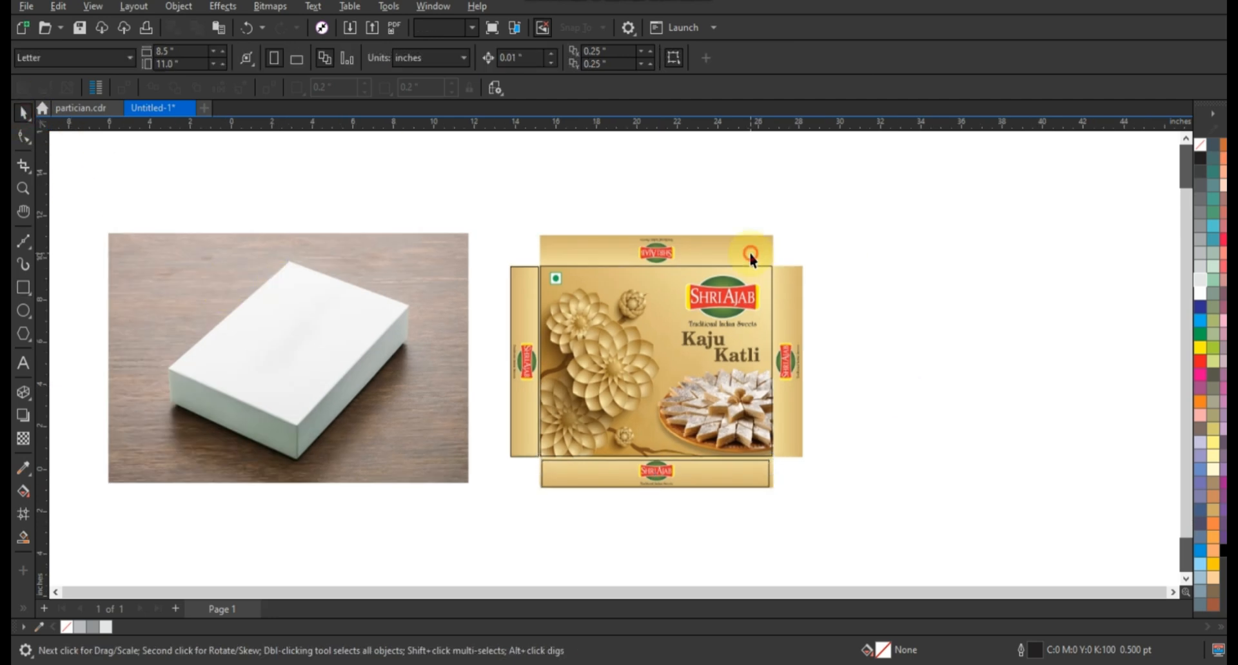
# Copy the flat box artwork bitmap and paste a duplicate in the same place.
pyautogui.click(748, 250)
pyautogui.rightClick(750, 253)
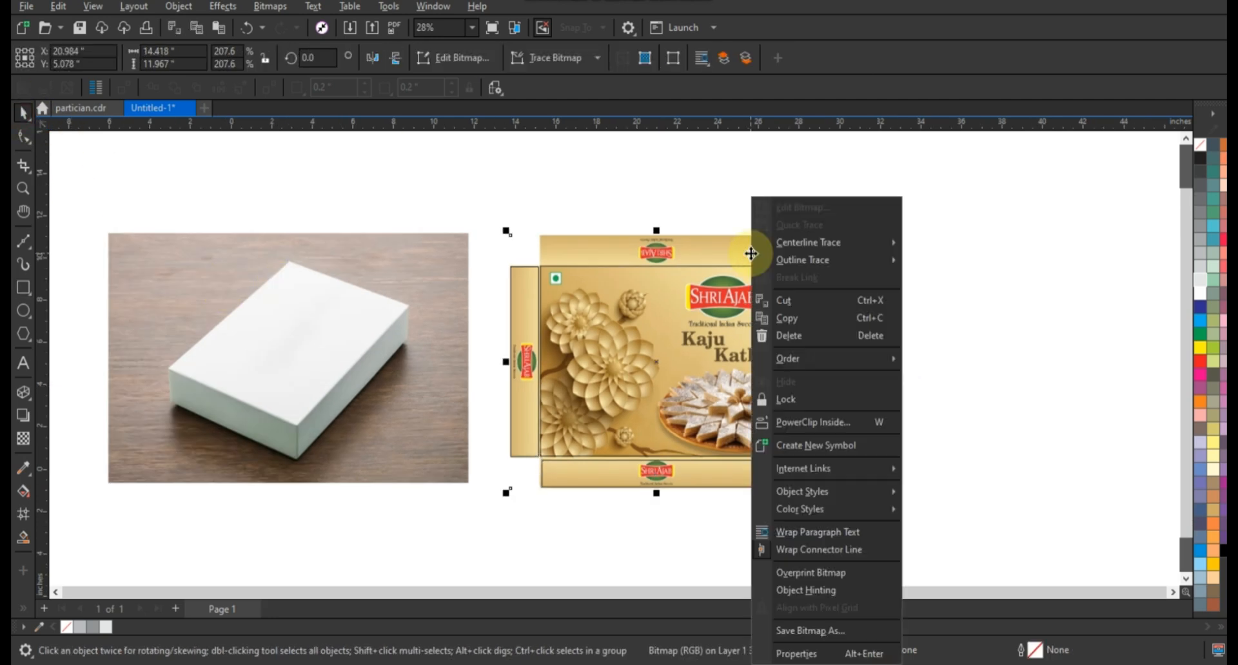
pyautogui.click(792, 319)
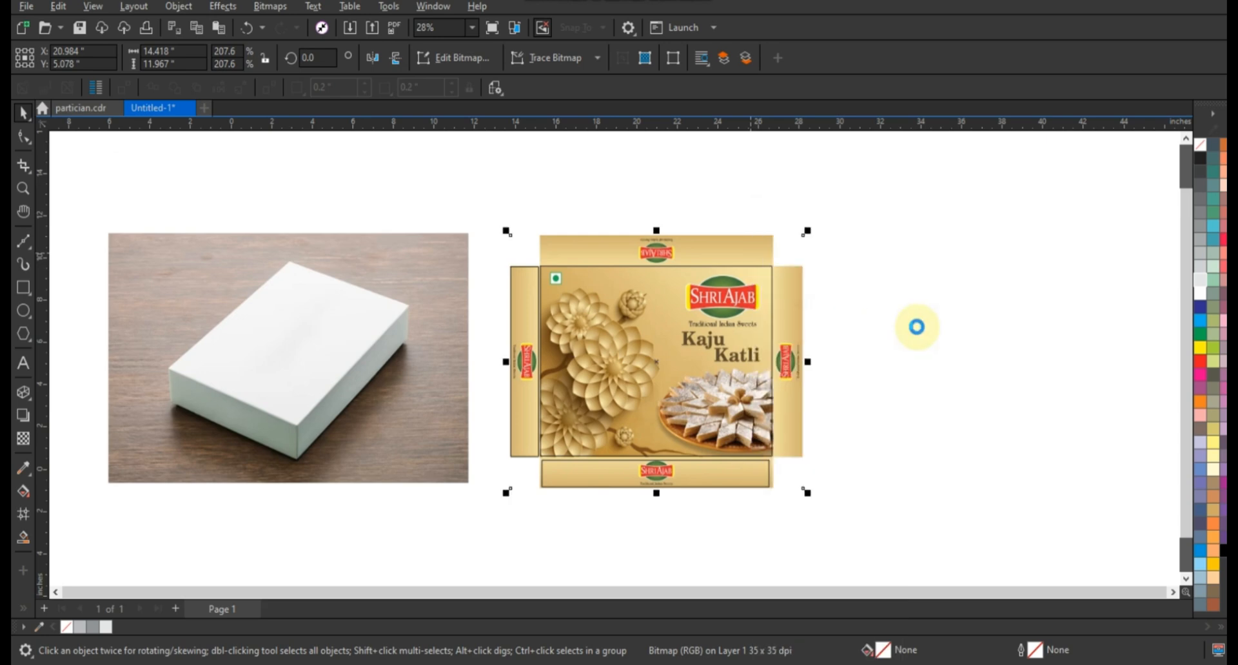
pyautogui.rightClick(917, 332)
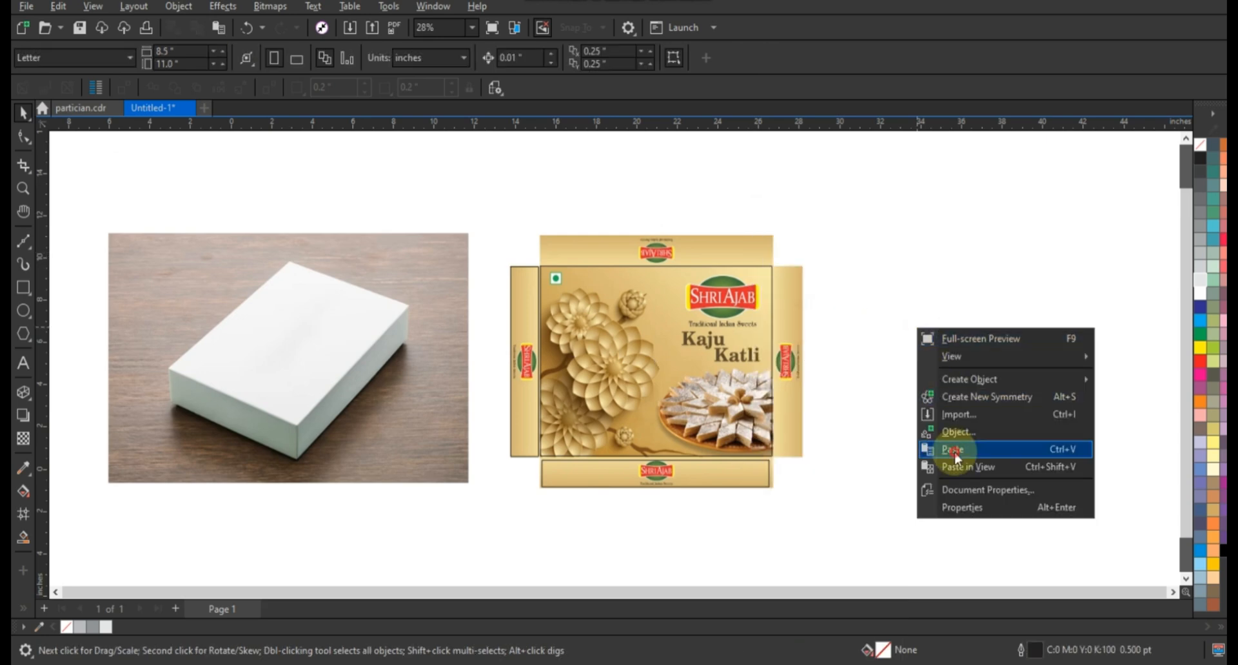
pyautogui.click(954, 450)
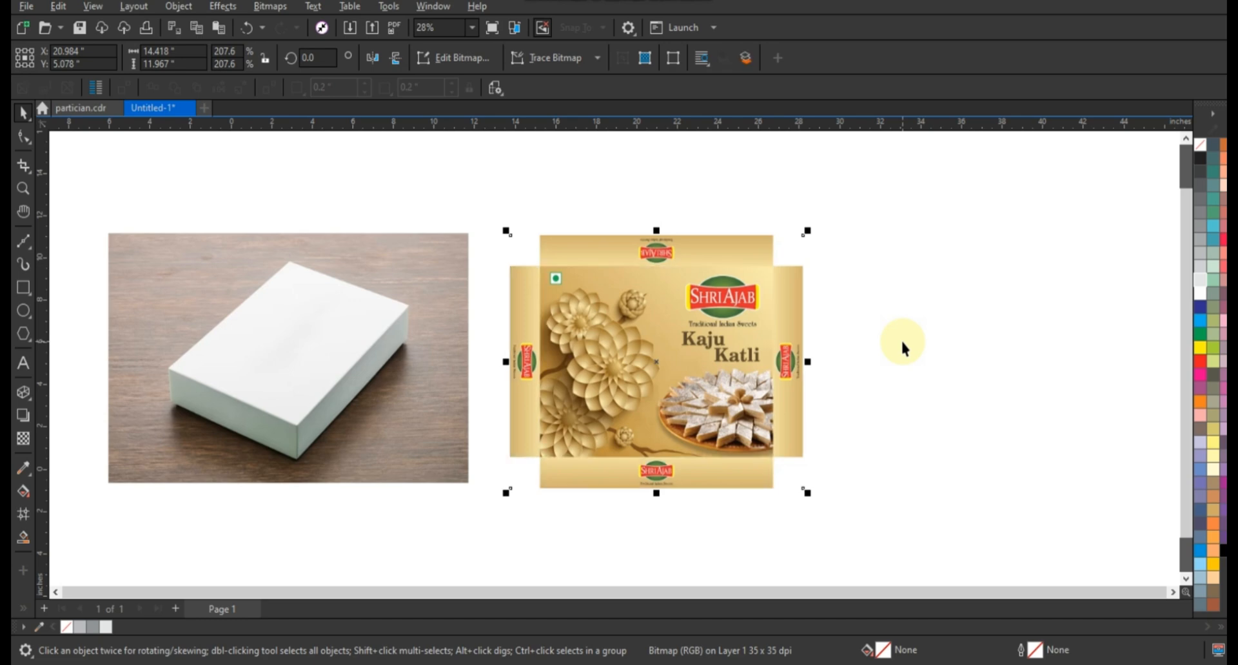
# PowerClip the artwork inside the front panel rectangle and place the clipped panel over the white box photo.
pyautogui.rightClick(789, 284)
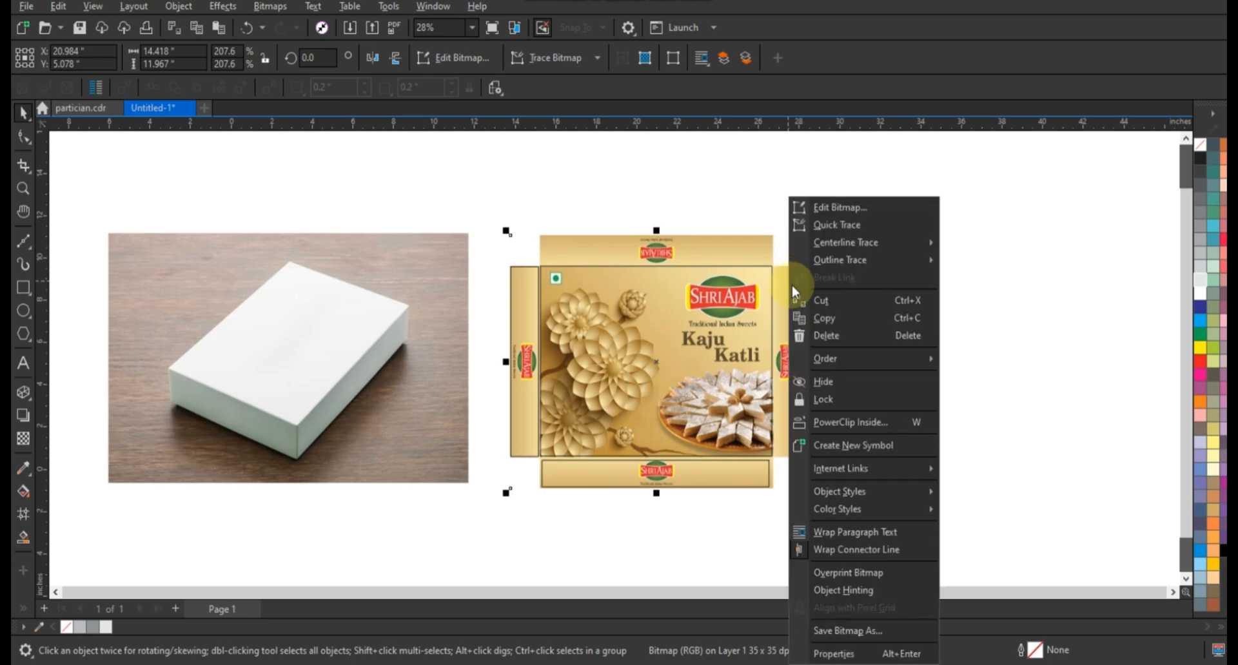
pyautogui.click(828, 422)
pyautogui.click(397, 328)
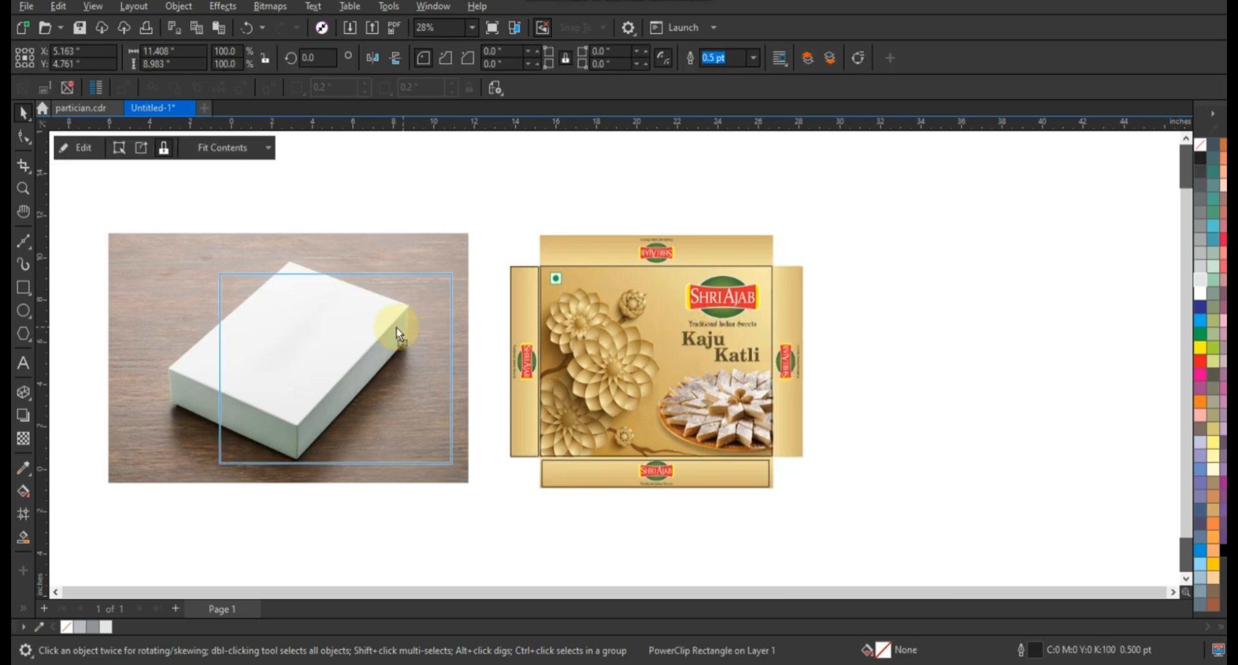
# Remove the clipped front panel's outline and convert it to a 300 dpi CMYK bitmap with a transparent background.
pyautogui.rightClick(1192, 161)
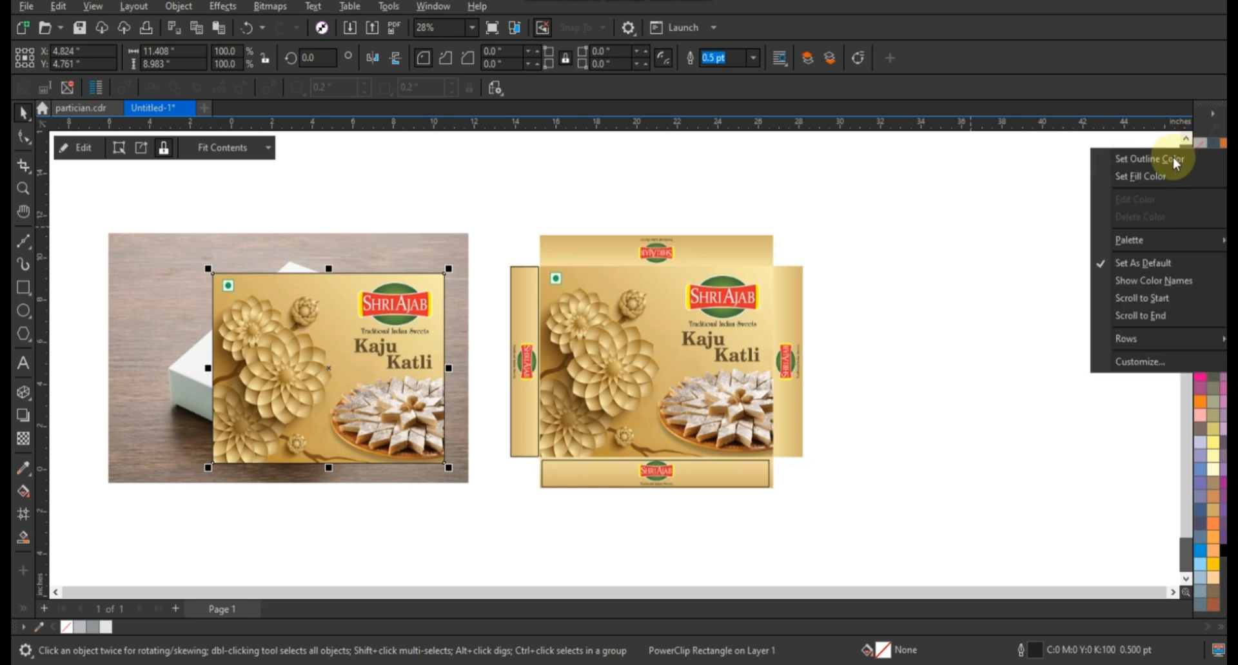
pyautogui.click(22, 192)
pyautogui.moveTo(94, 200); pyautogui.dragTo(821, 507)
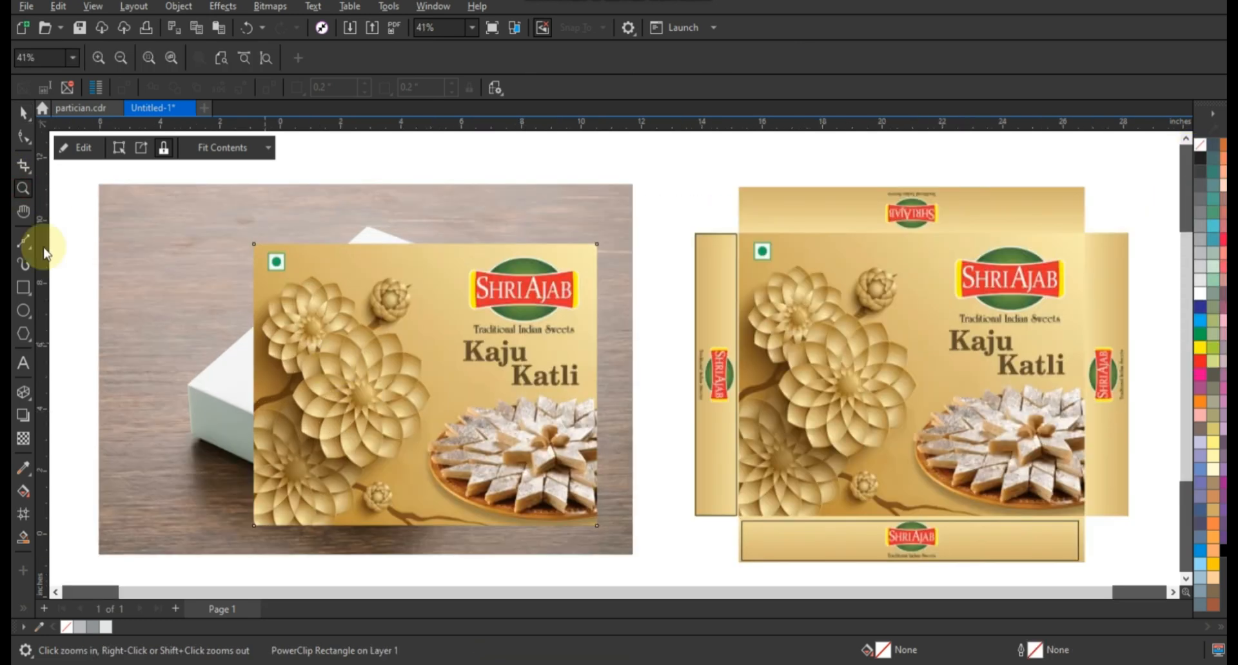
pyautogui.click(22, 112)
pyautogui.click(270, 6)
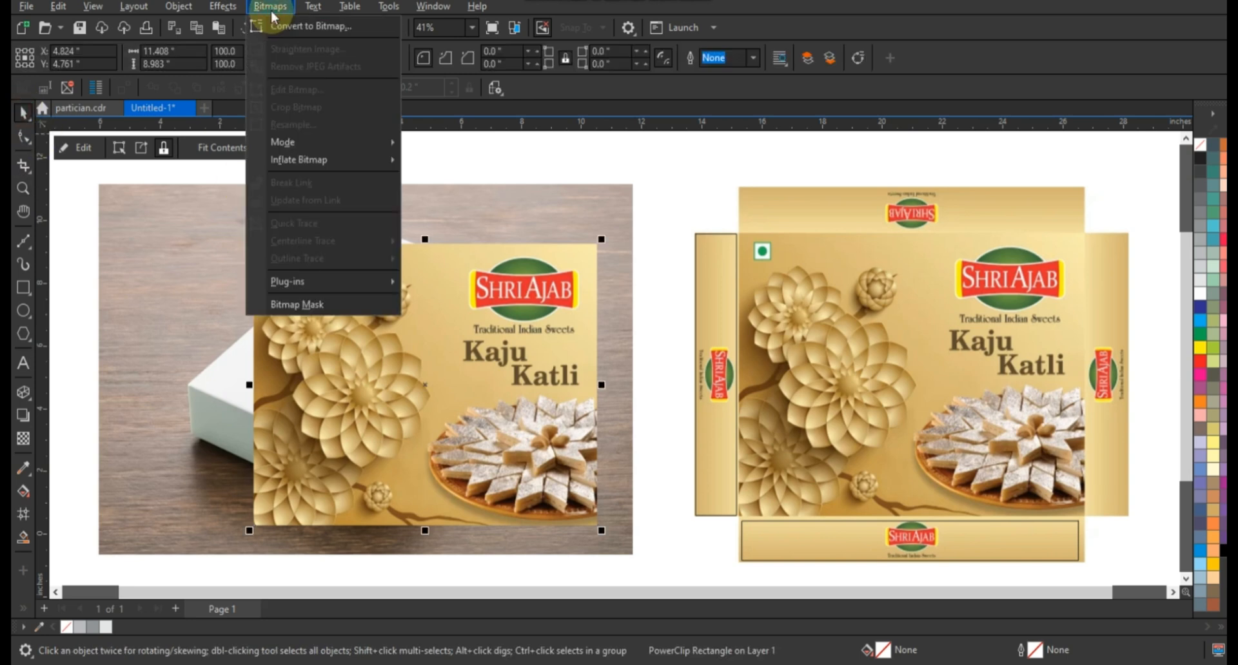
pyautogui.click(270, 26)
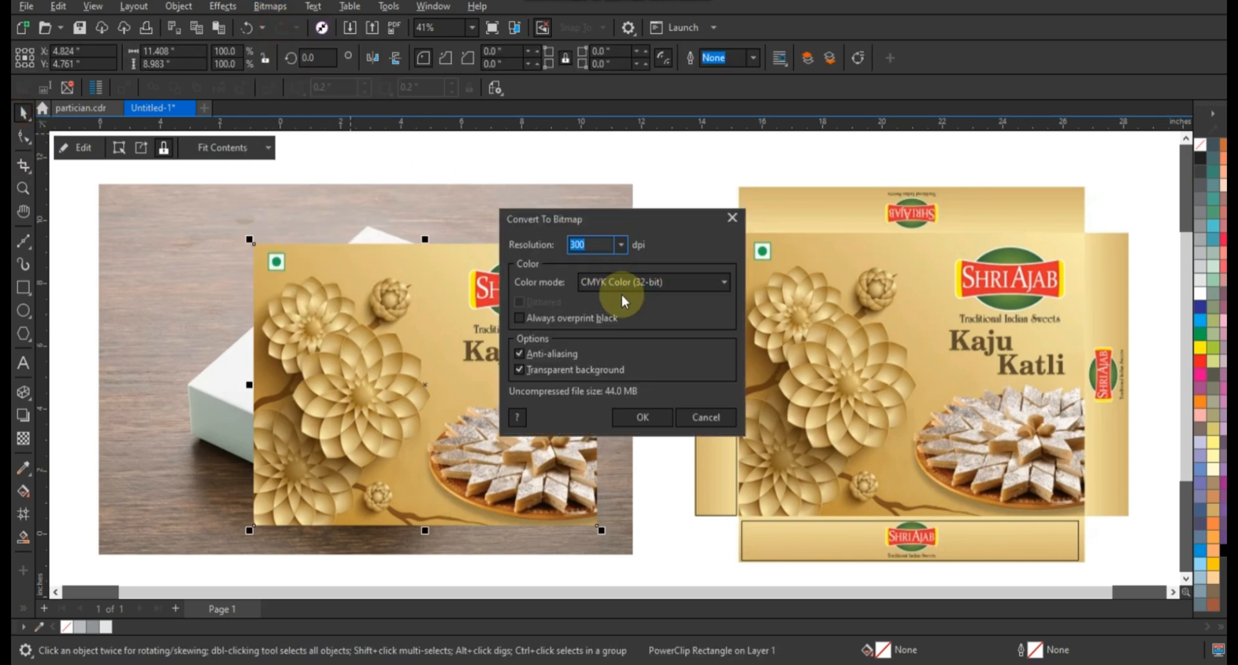
pyautogui.click(639, 419)
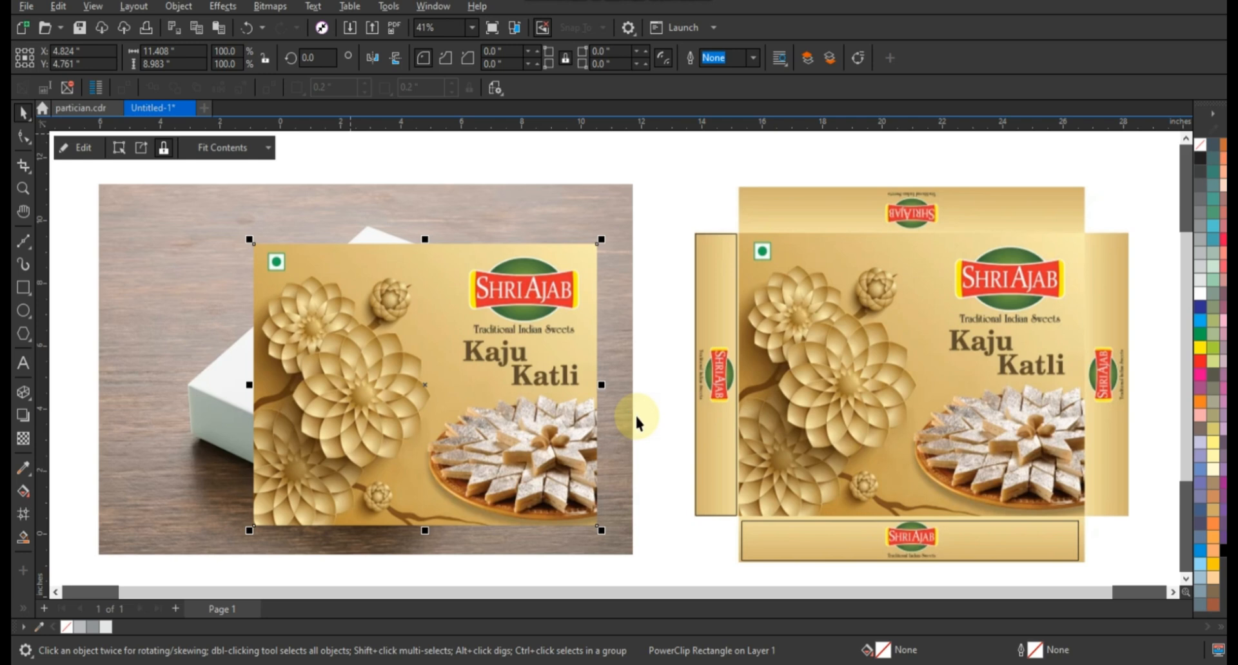
# Add a perspective effect to the front panel bitmap and make its corner nodes editable.
pyautogui.click(181, 8)
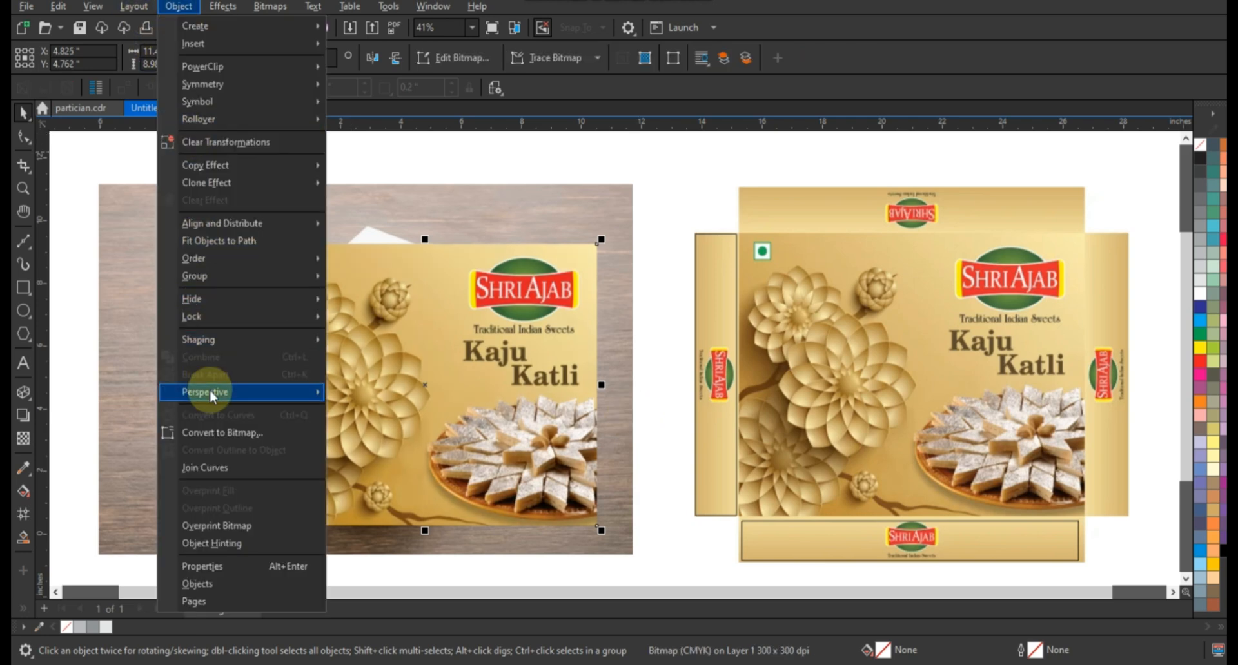
pyautogui.moveTo(212, 394)
pyautogui.click(353, 394)
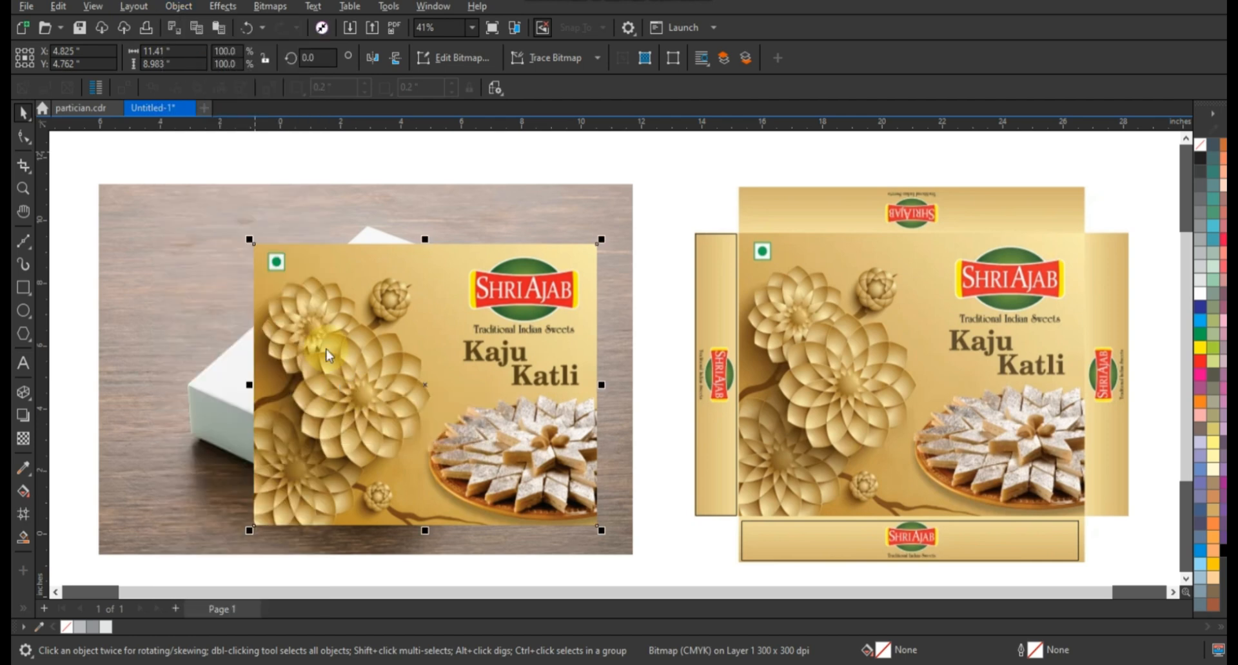
pyautogui.click(22, 188)
pyautogui.moveTo(147, 210); pyautogui.dragTo(670, 553)
pyautogui.click(23, 137)
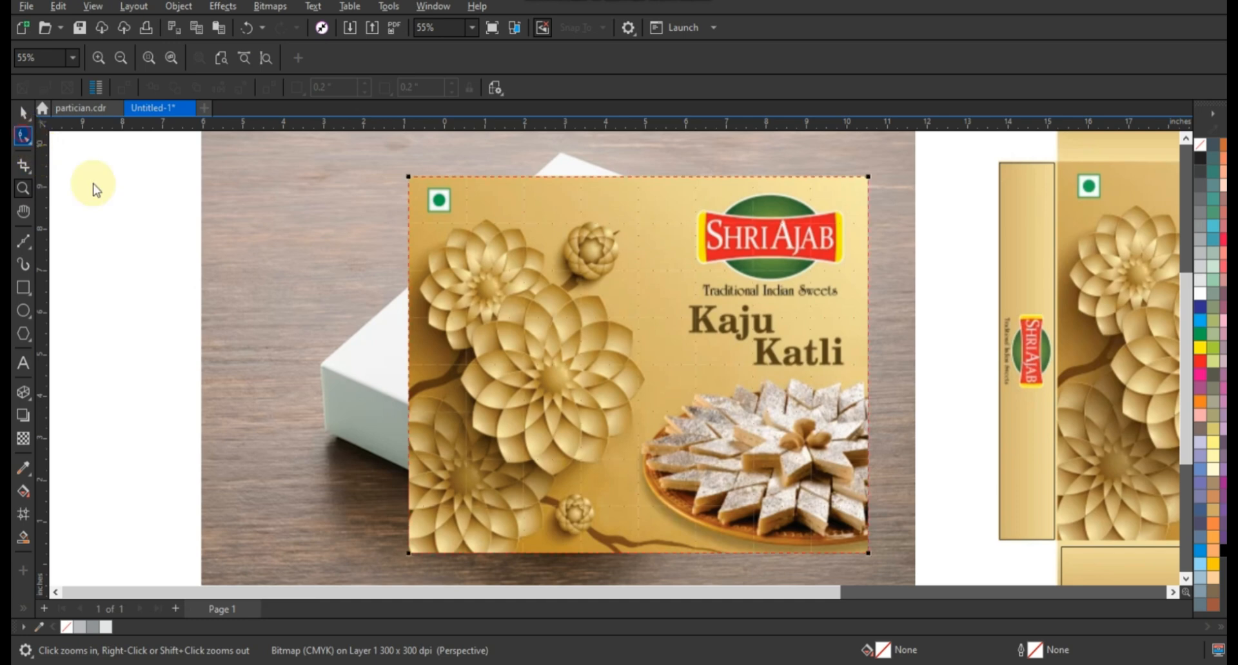
# Fit the front panel's four perspective corners to the corners of the box's top face in the photo.
pyautogui.moveTo(406, 179); pyautogui.dragTo(321, 367)
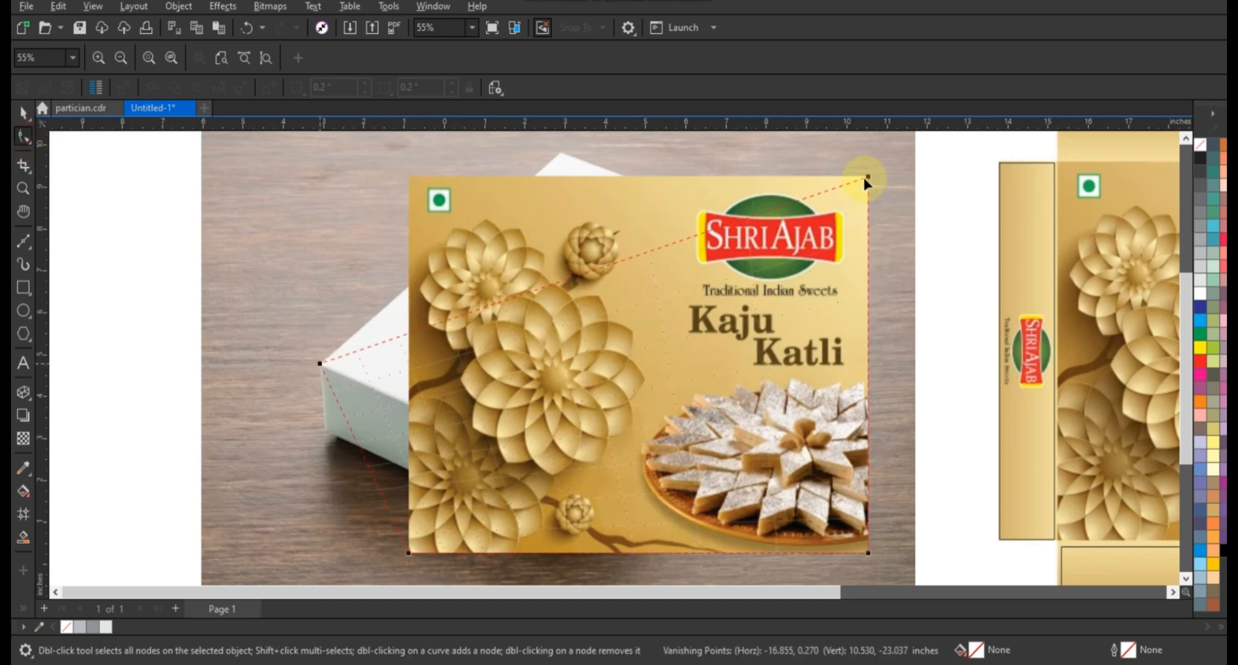
pyautogui.moveTo(863, 179); pyautogui.dragTo(867, 177)
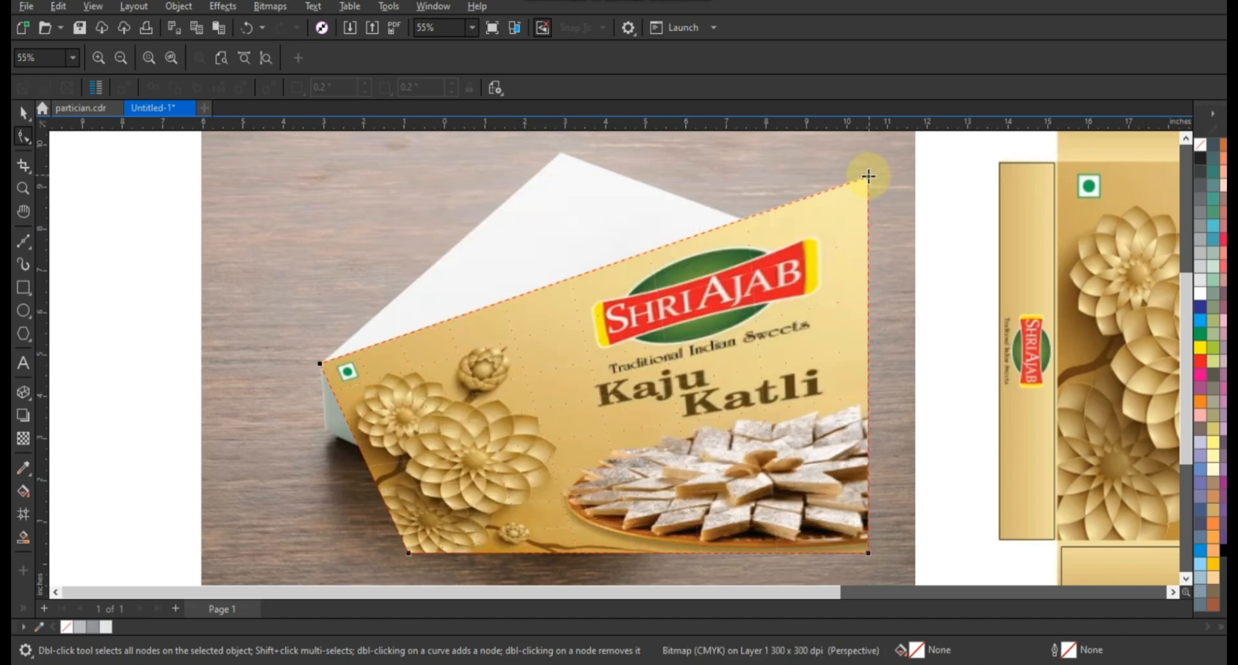
pyautogui.moveTo(582, 153); pyautogui.dragTo(565, 157)
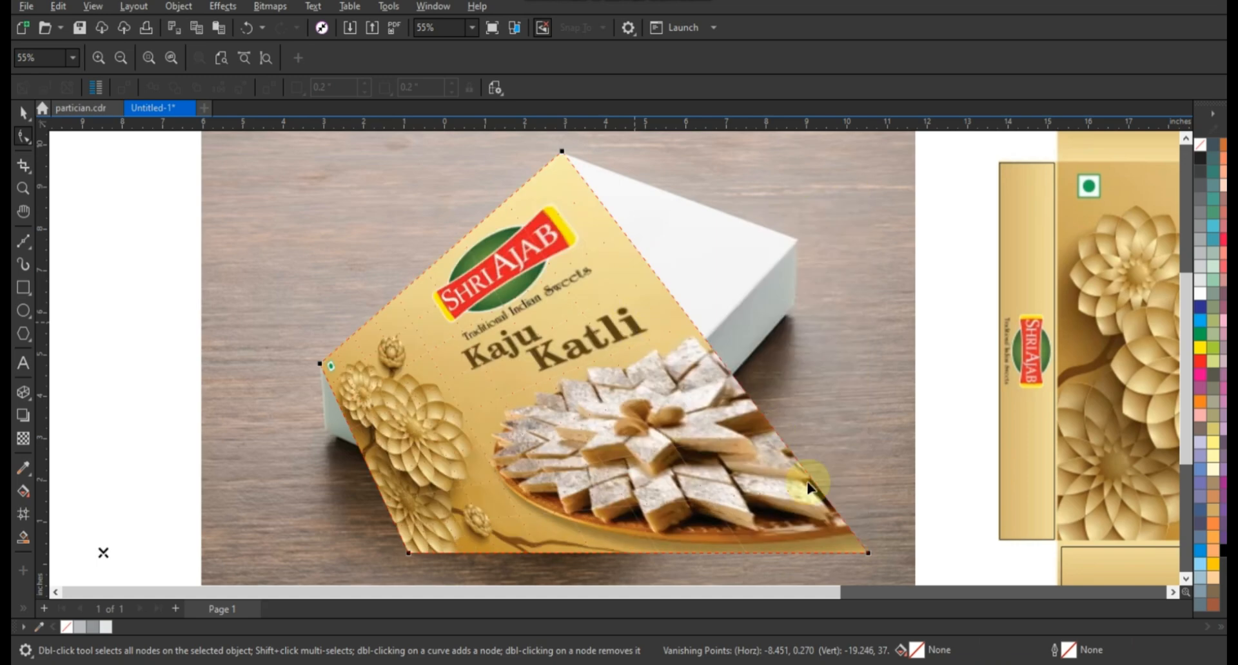
pyautogui.click(870, 553)
pyautogui.moveTo(807, 246); pyautogui.dragTo(799, 240)
pyautogui.click(395, 553)
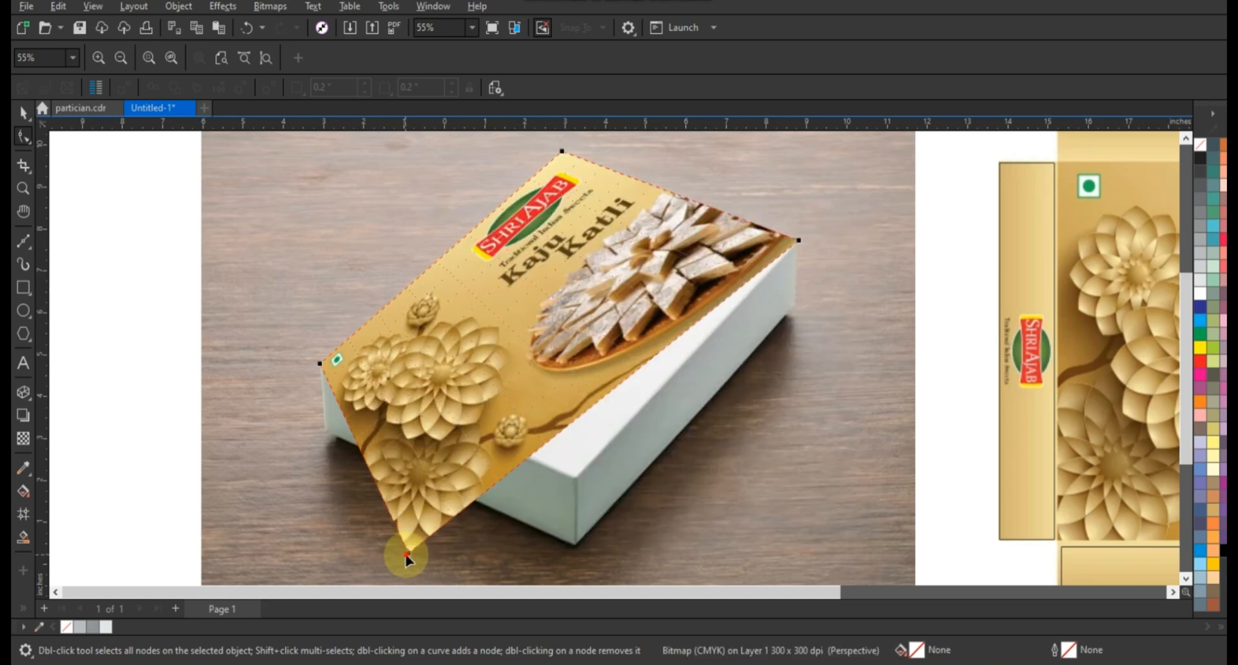
pyautogui.moveTo(406, 556); pyautogui.dragTo(575, 480)
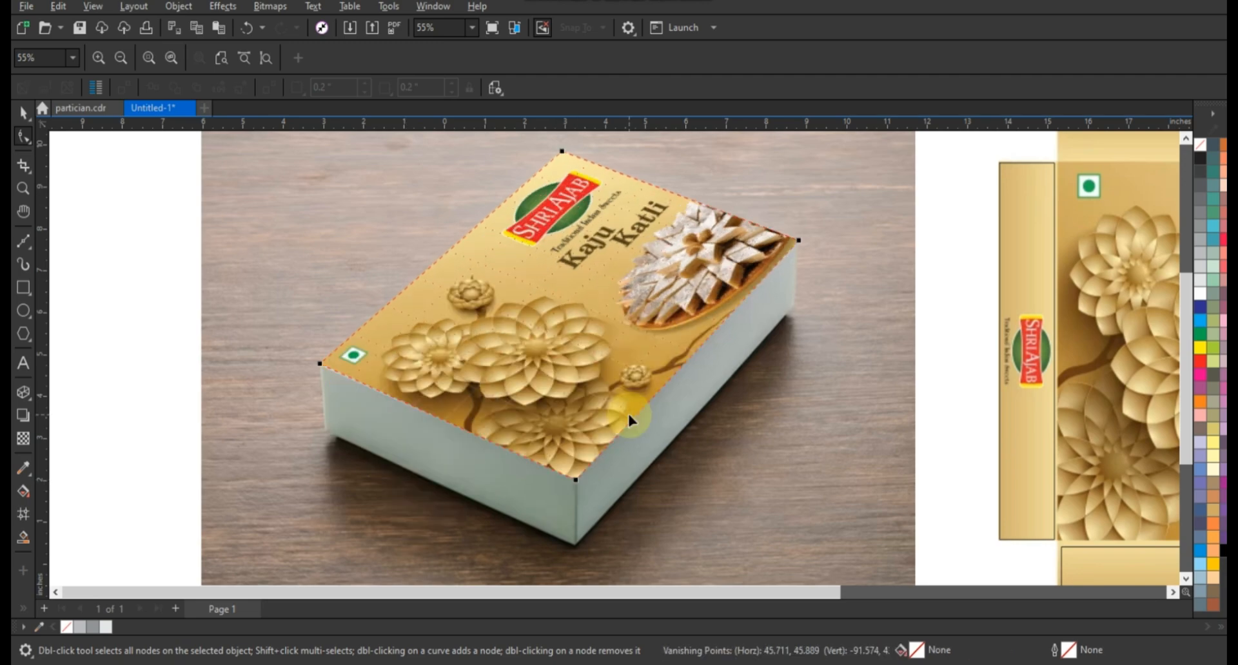
pyautogui.click(19, 116)
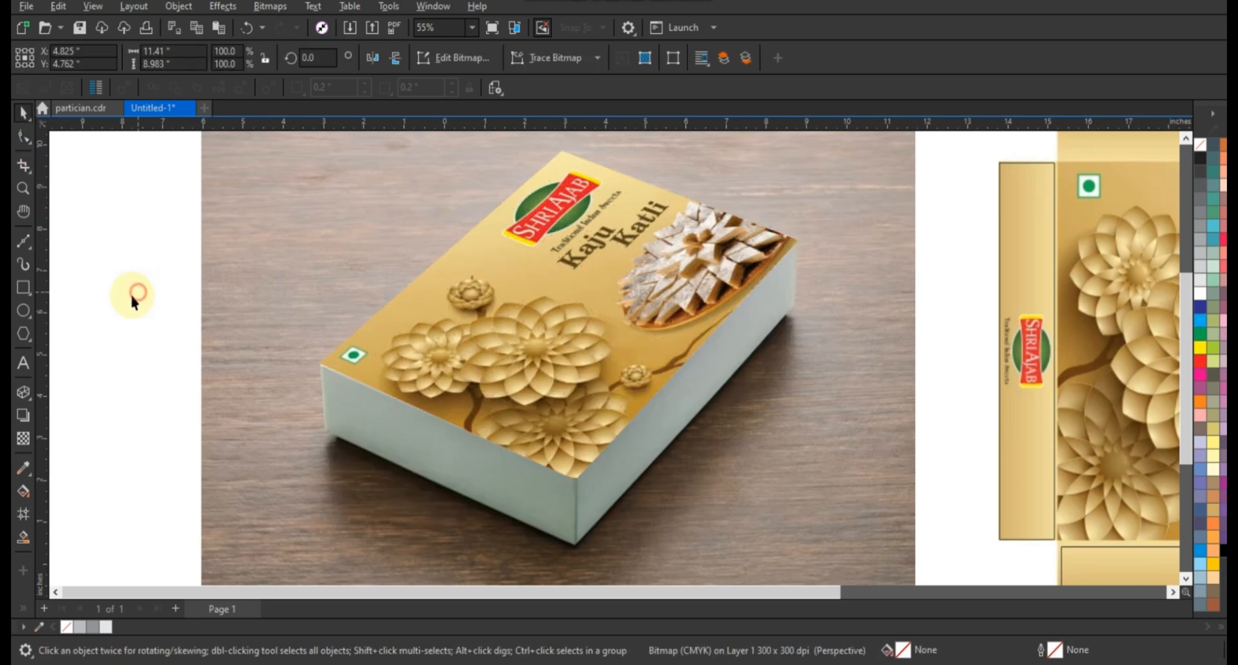
pyautogui.click(136, 313)
# PowerClip the artwork inside the left flap rectangle and move the clipped flap onto the box photo.
pyautogui.press('F4')
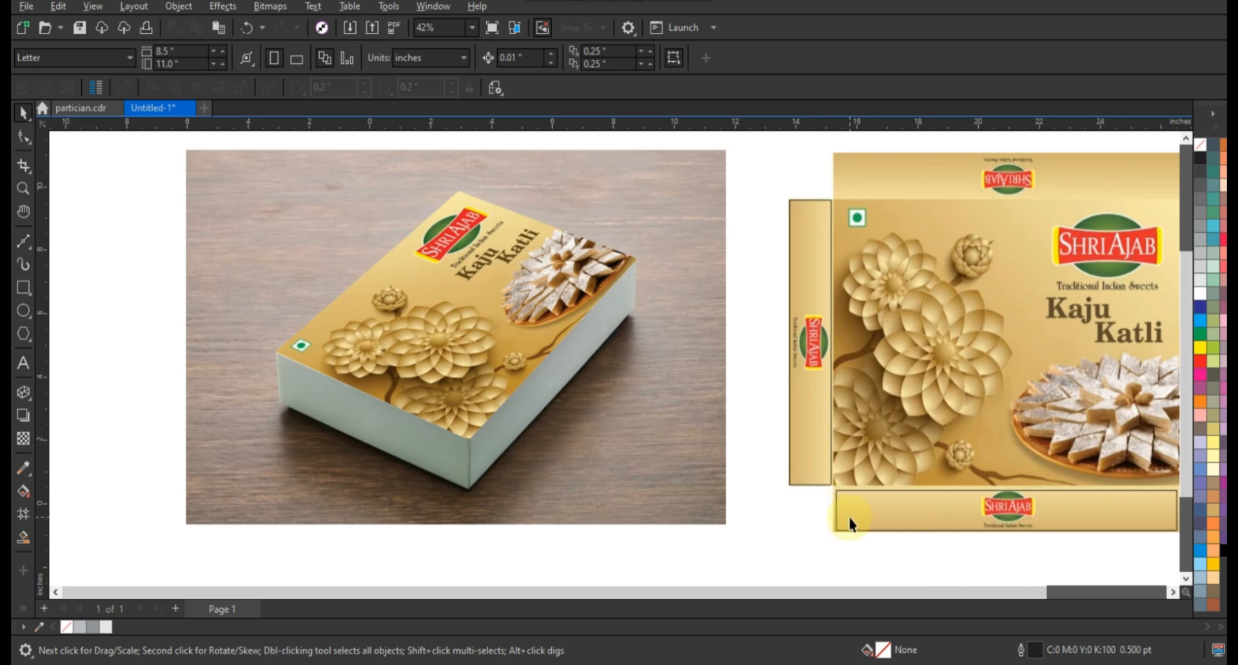
pyautogui.click(865, 456)
pyautogui.rightClick(864, 455)
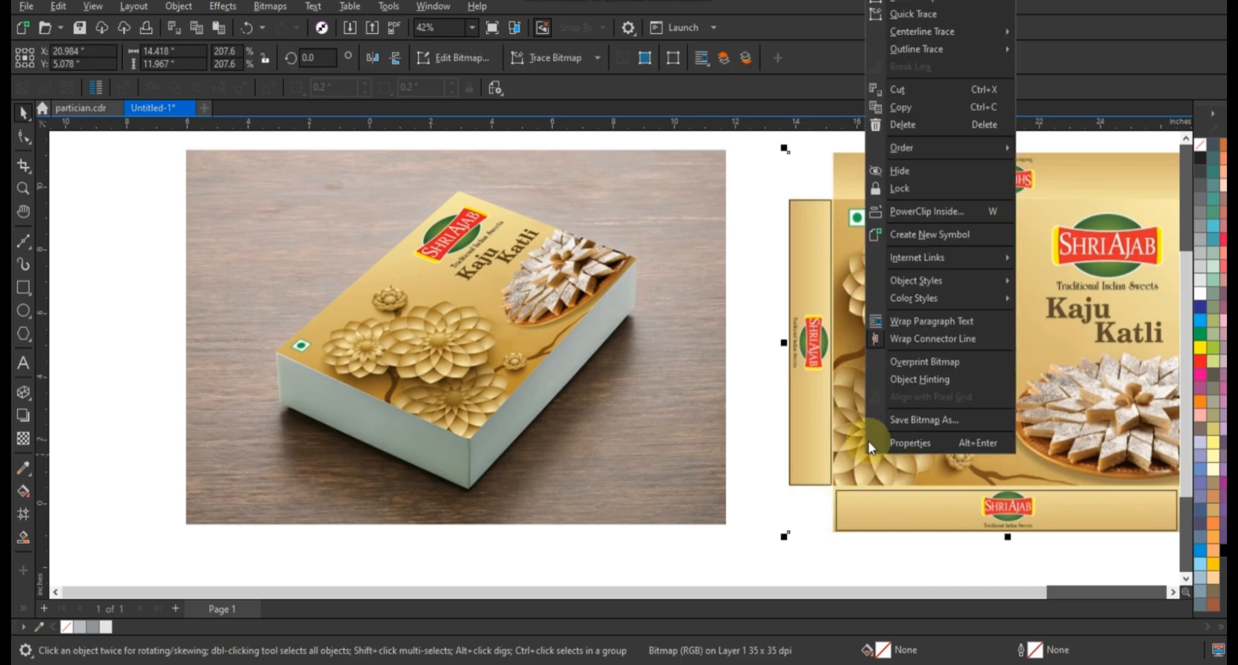
pyautogui.click(915, 212)
pyautogui.click(805, 259)
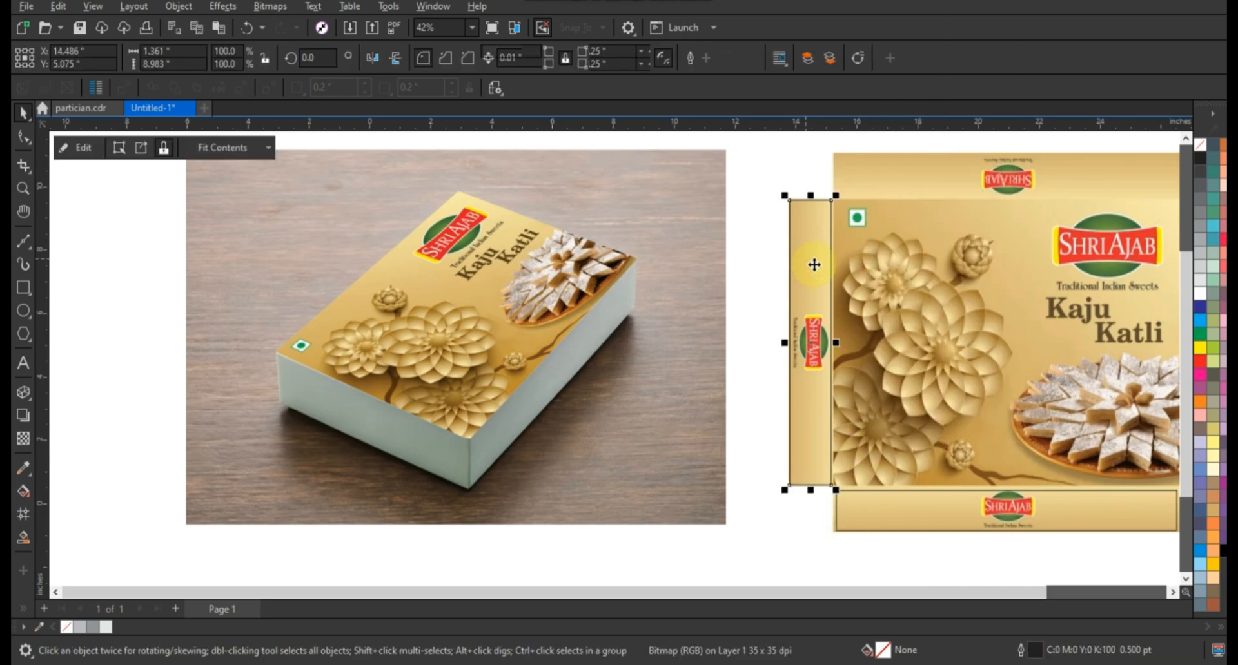
pyautogui.moveTo(811, 264); pyautogui.dragTo(561, 265)
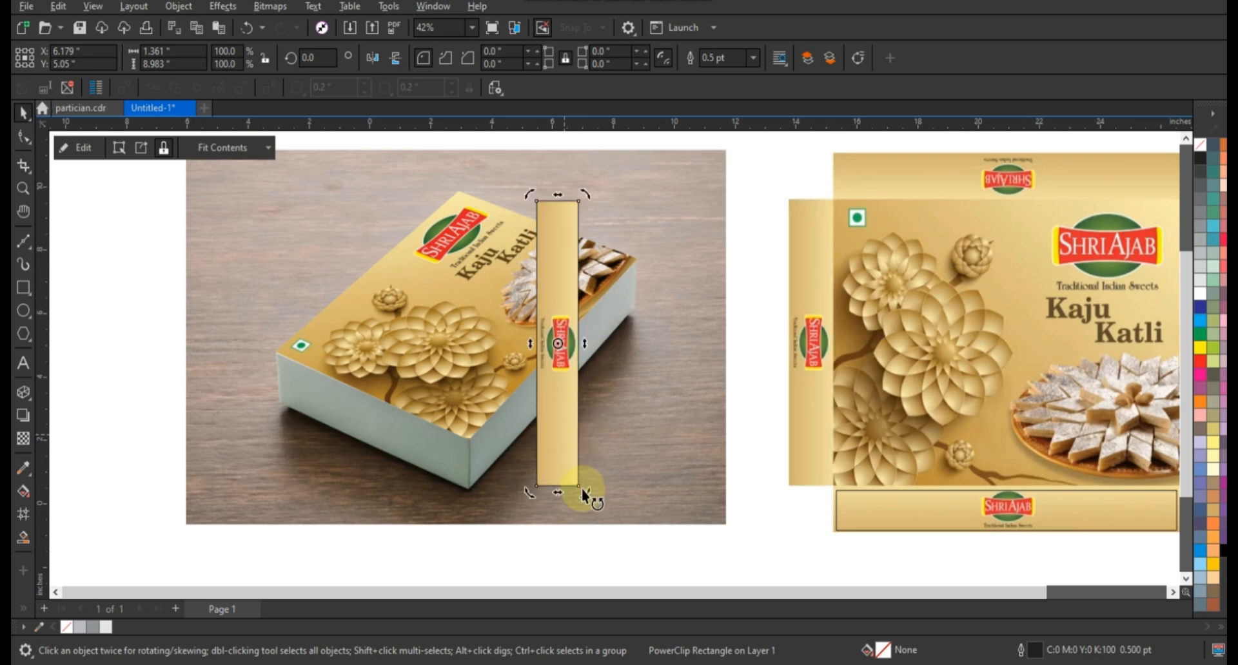
# Rotate the clipped side flap 90 degrees so its logo reads upright, and remove its outline.
pyautogui.moveTo(581, 493); pyautogui.dragTo(694, 338)
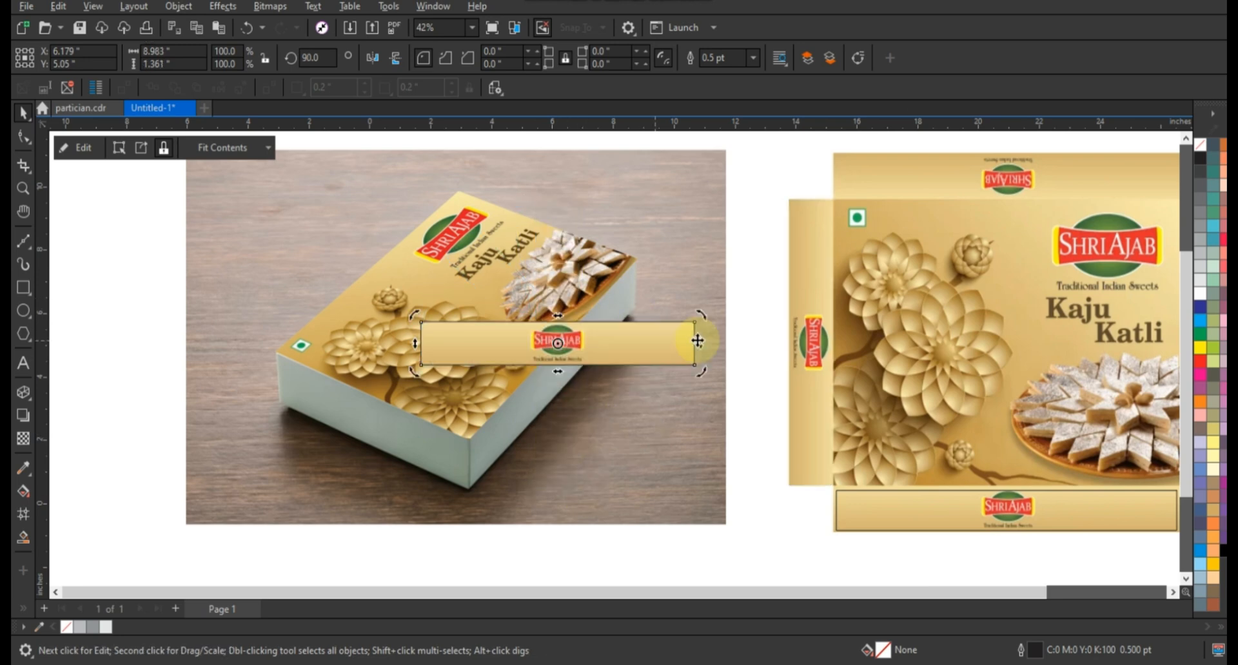
pyautogui.rightClick(1199, 149)
pyautogui.click(1168, 161)
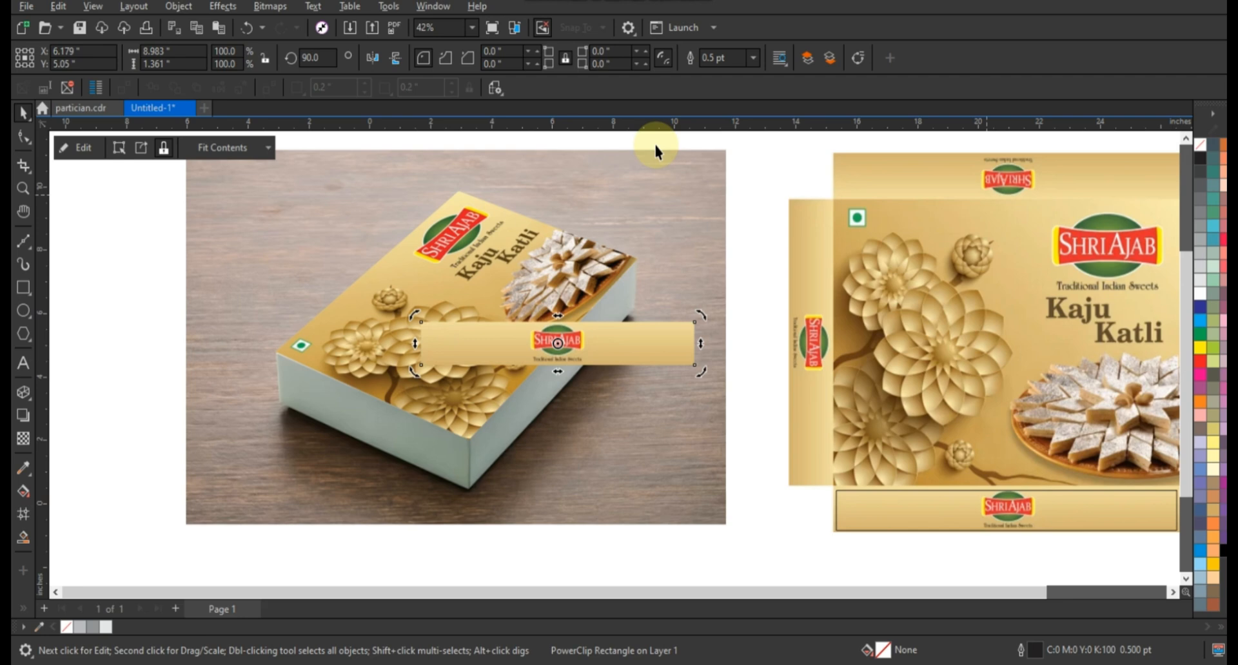
# Convert the side flap to a 300 dpi CMYK bitmap with anti-aliasing and a transparent background.
pyautogui.click(283, 9)
pyautogui.click(282, 26)
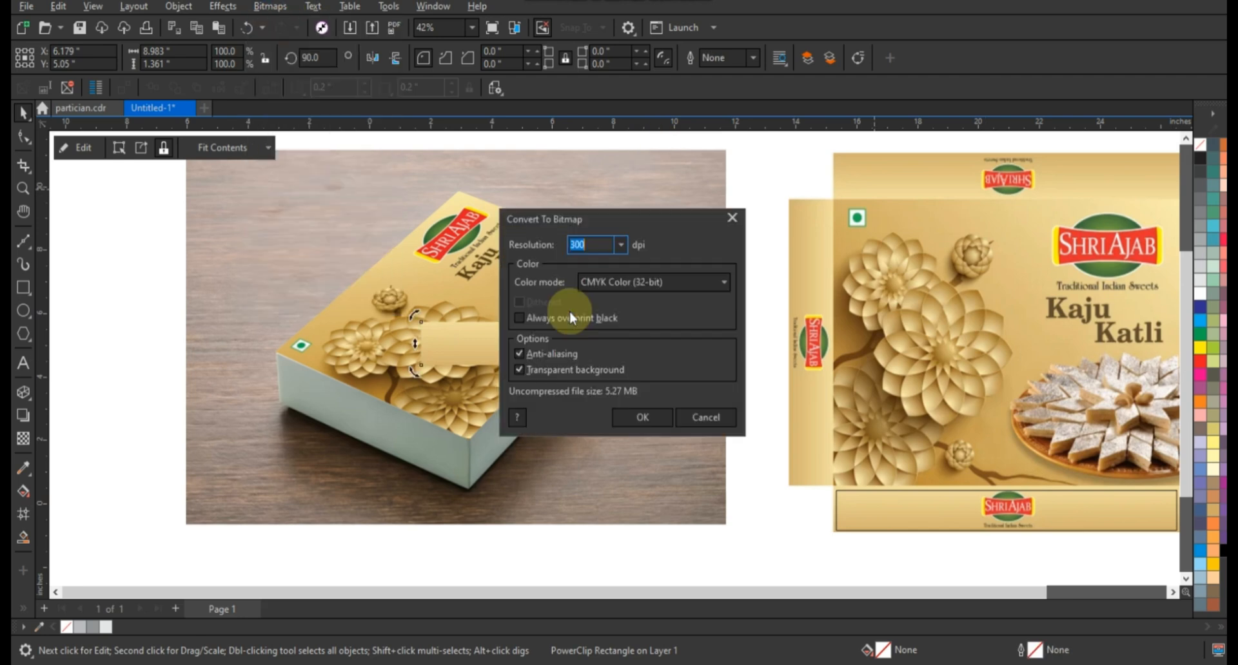
pyautogui.click(639, 418)
# Move the side flap bitmap down over the near end of the box in the photo.
pyautogui.moveTo(476, 337); pyautogui.dragTo(417, 409)
pyautogui.click(23, 188)
pyautogui.moveTo(208, 191); pyautogui.dragTo(752, 539)
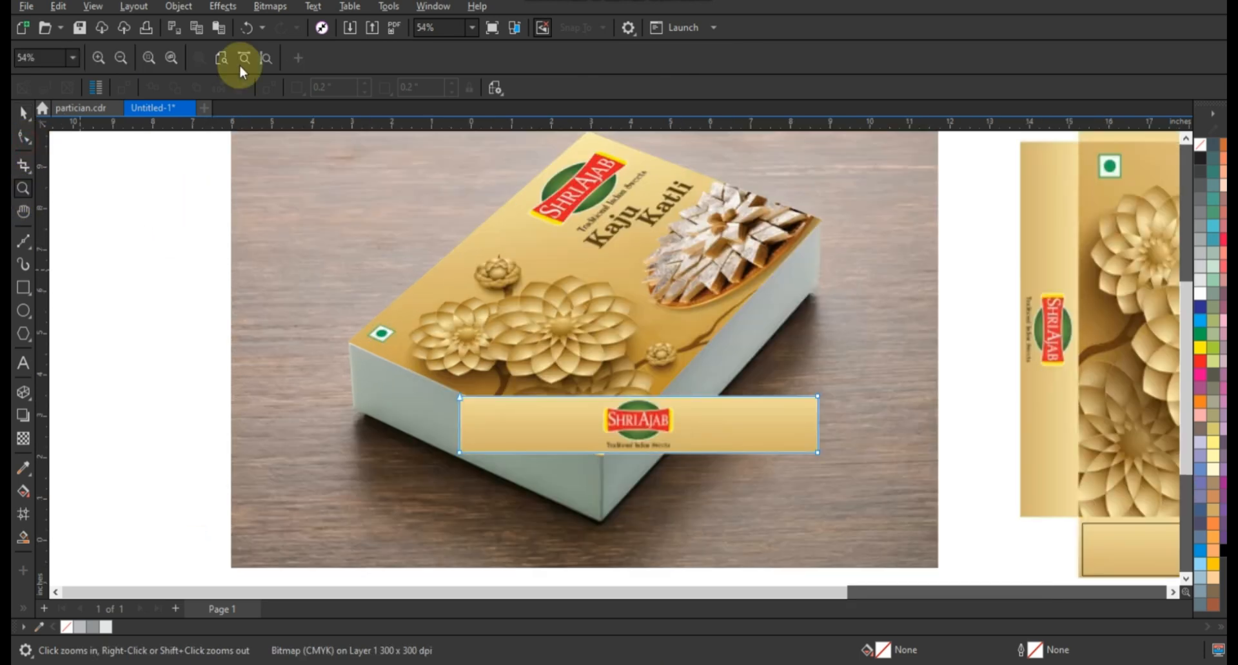
# Add perspective to the side flap bitmap and fit its four corners to the short front face of the box.
pyautogui.press('F10')
pyautogui.click(230, 9)
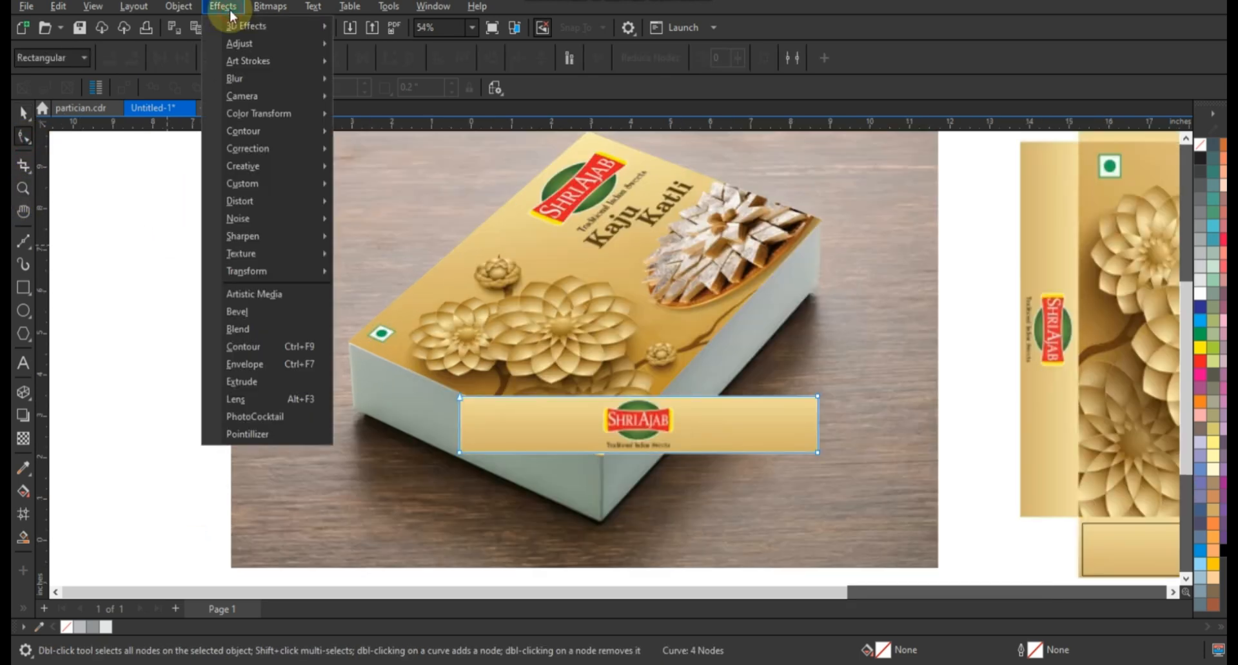
pyautogui.click(187, 8)
pyautogui.moveTo(279, 394)
pyautogui.click(382, 400)
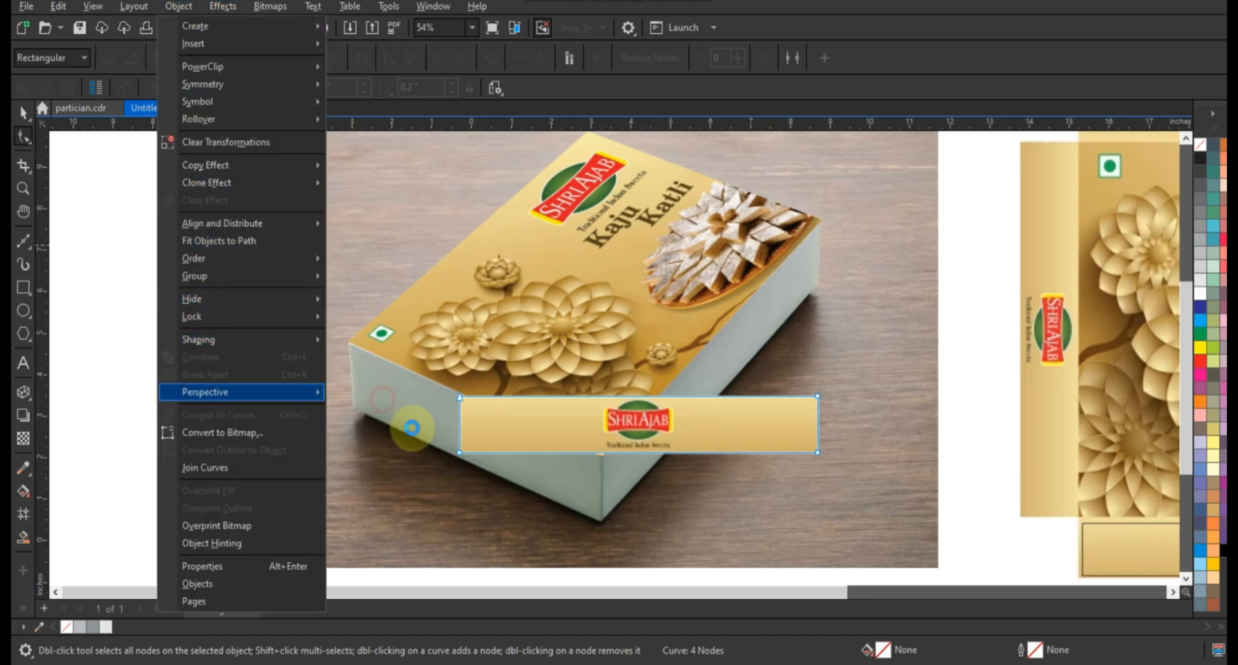
pyautogui.moveTo(459, 397); pyautogui.dragTo(348, 344)
pyautogui.moveTo(460, 453); pyautogui.dragTo(351, 411)
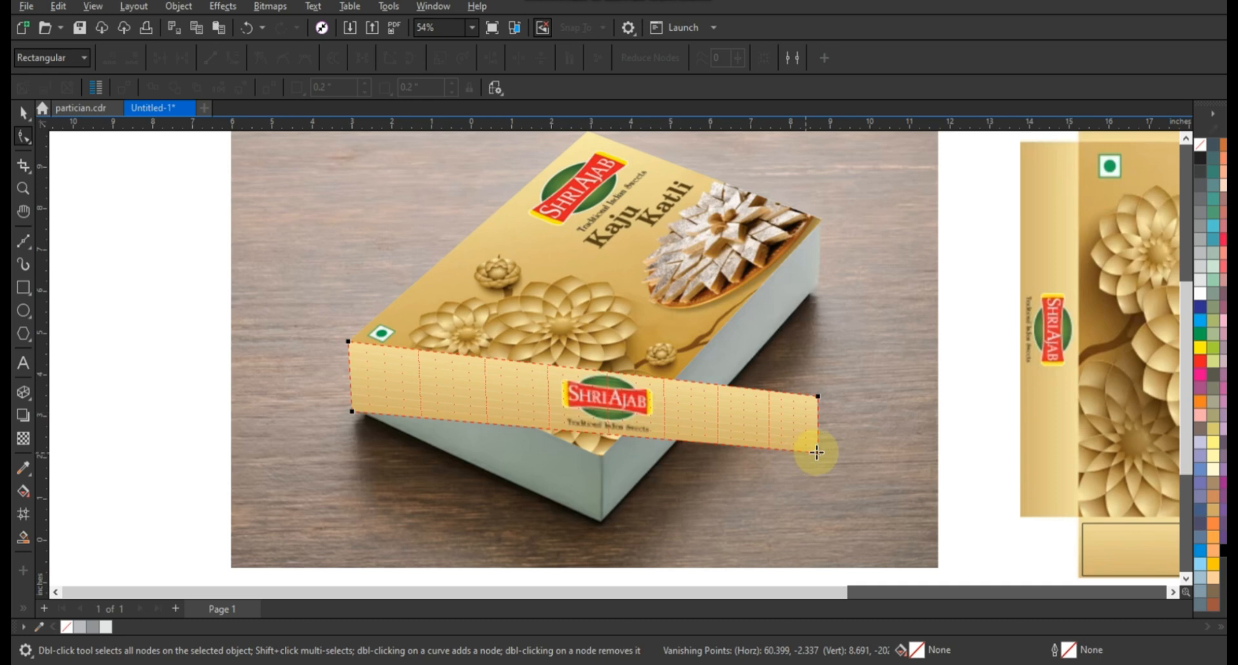
pyautogui.moveTo(816, 452); pyautogui.dragTo(600, 521)
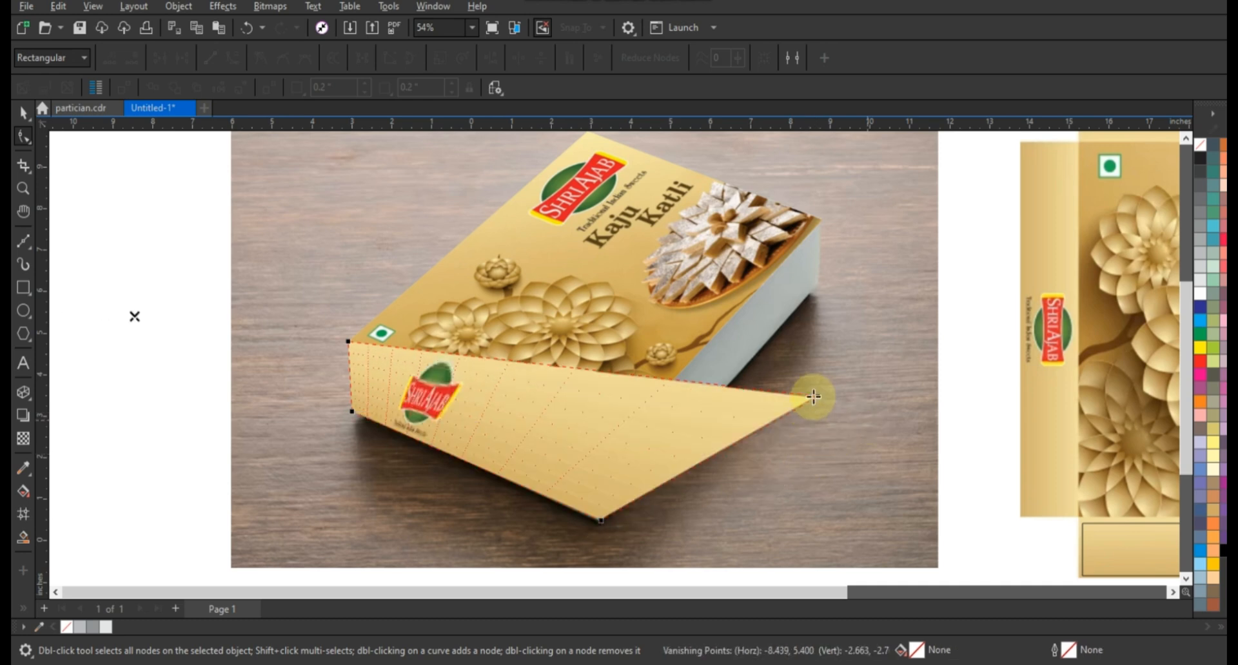
pyautogui.moveTo(817, 396); pyautogui.dragTo(602, 460)
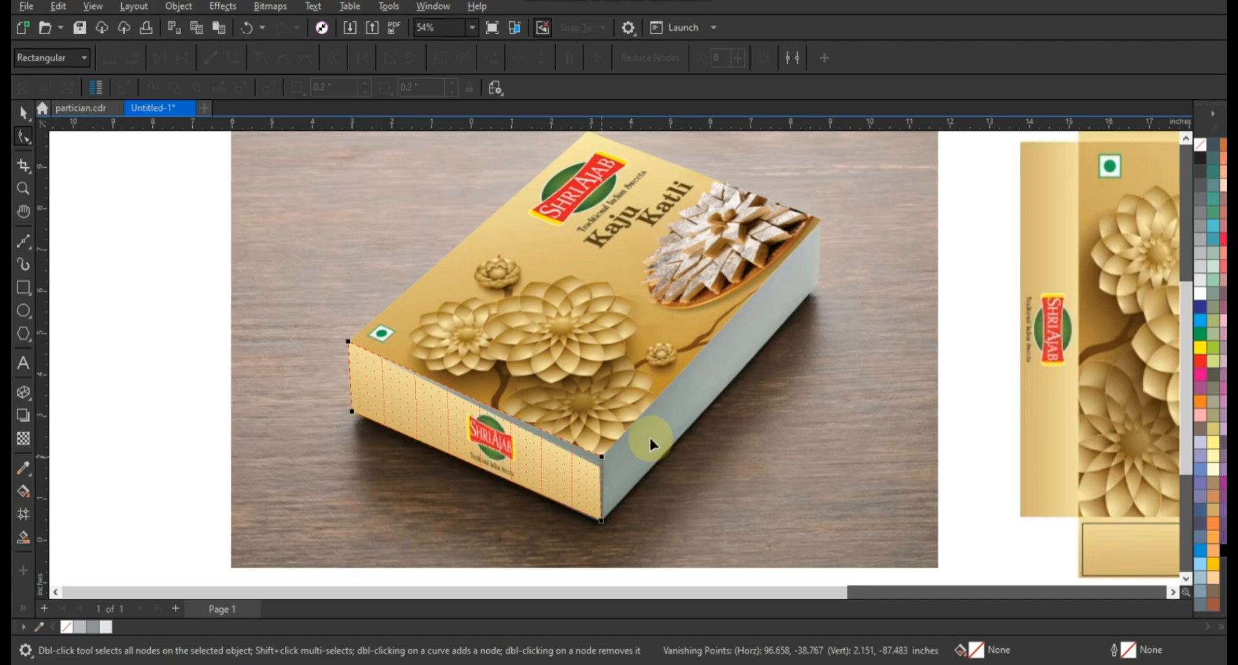
pyautogui.press('space')
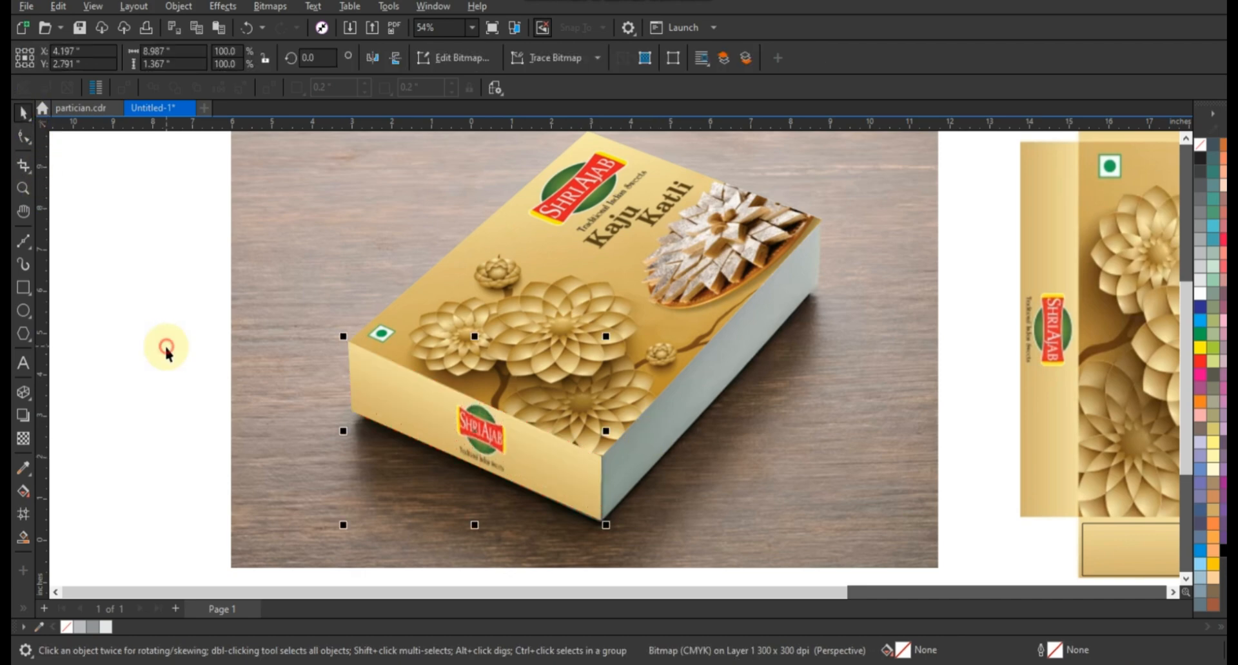
pyautogui.click(165, 344)
# PowerClip the flat artwork inside the rectangle on its bottom flap and remove the clipped flap's outline.
pyautogui.scroll(-2, 147, 396)
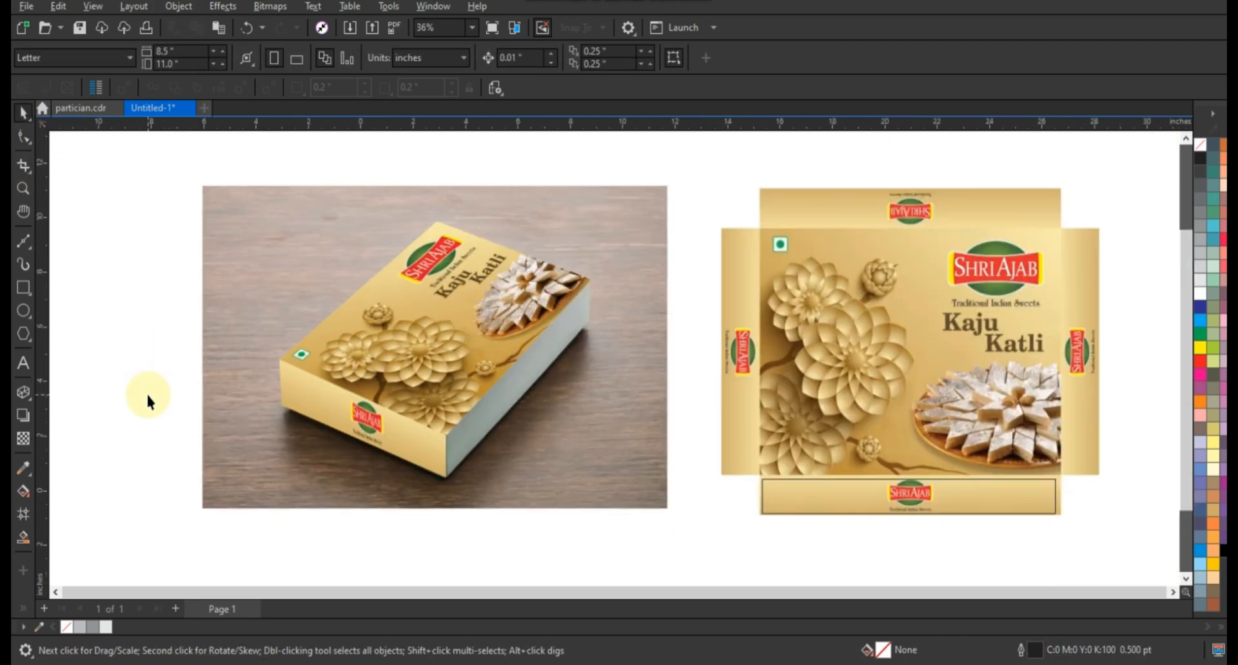
pyautogui.click(814, 444)
pyautogui.rightClick(812, 434)
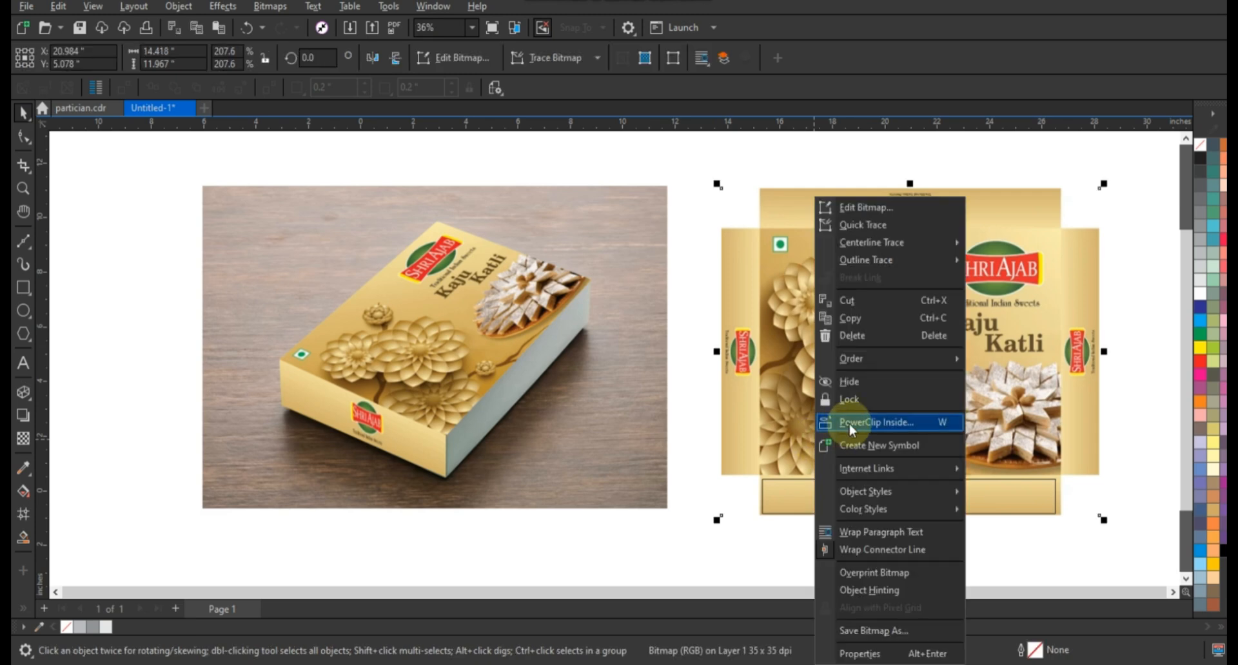
pyautogui.click(813, 487)
pyautogui.click(814, 486)
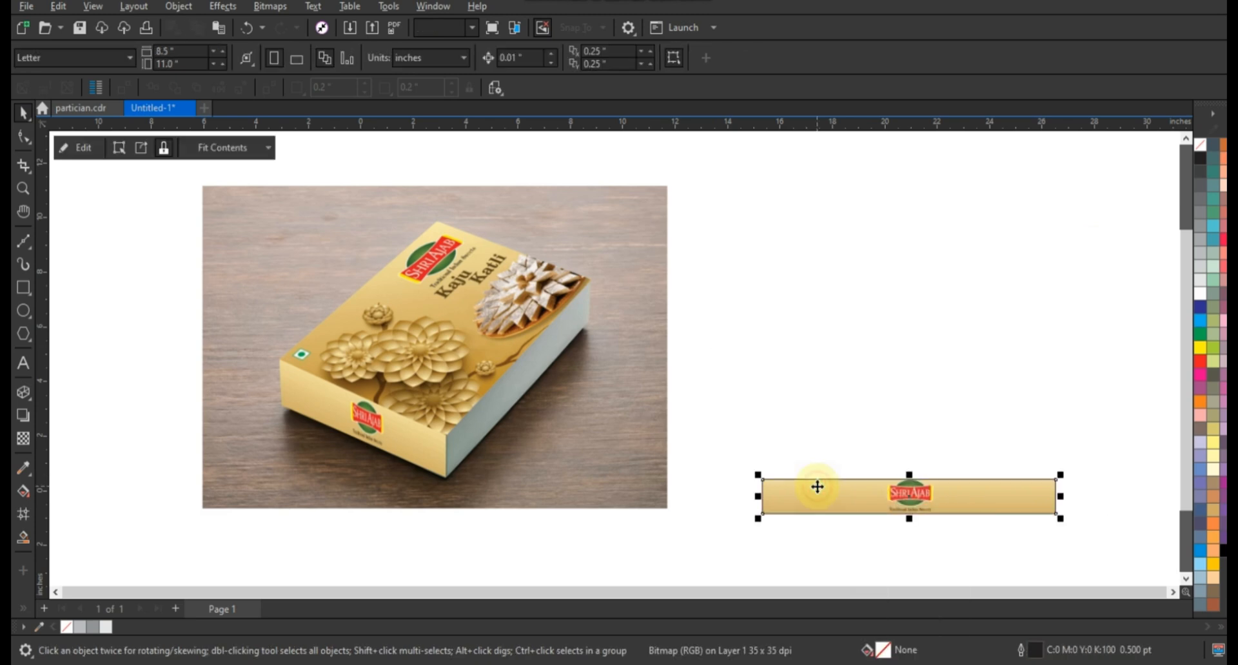
pyautogui.rightClick(1201, 143)
pyautogui.click(1152, 162)
# Convert the bottom flap to a 300 dpi CMYK bitmap and move it so it starts at the box's near corner.
pyautogui.click(271, 7)
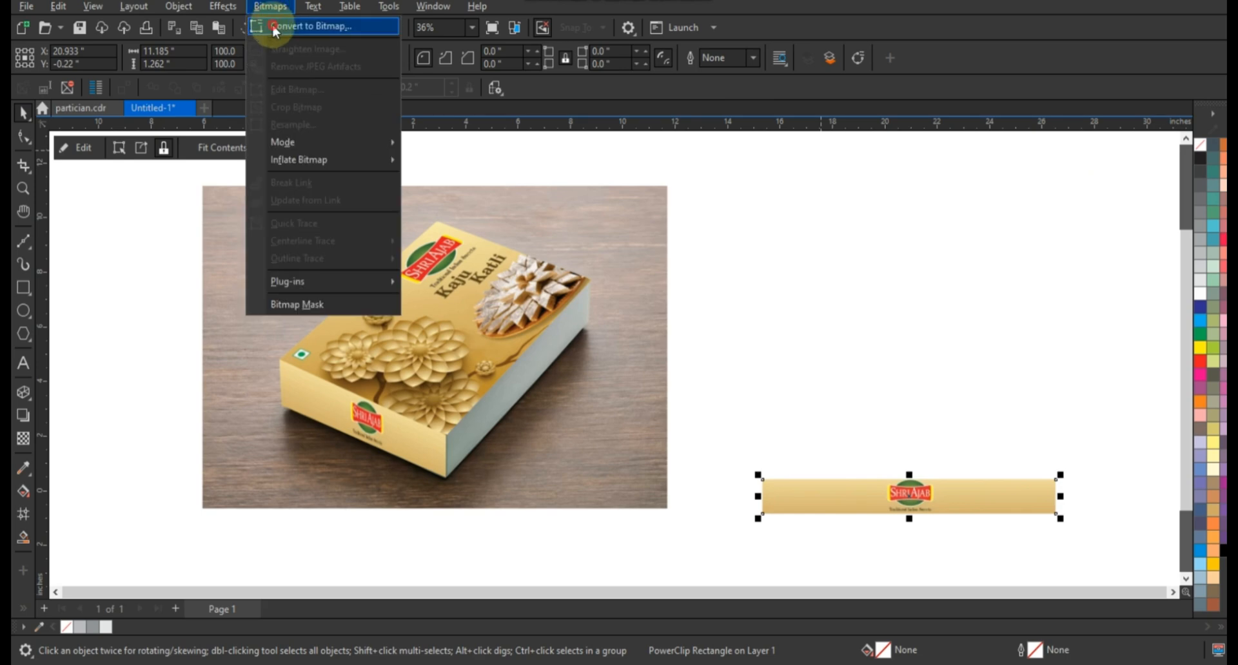
pyautogui.click(284, 33)
pyautogui.click(634, 415)
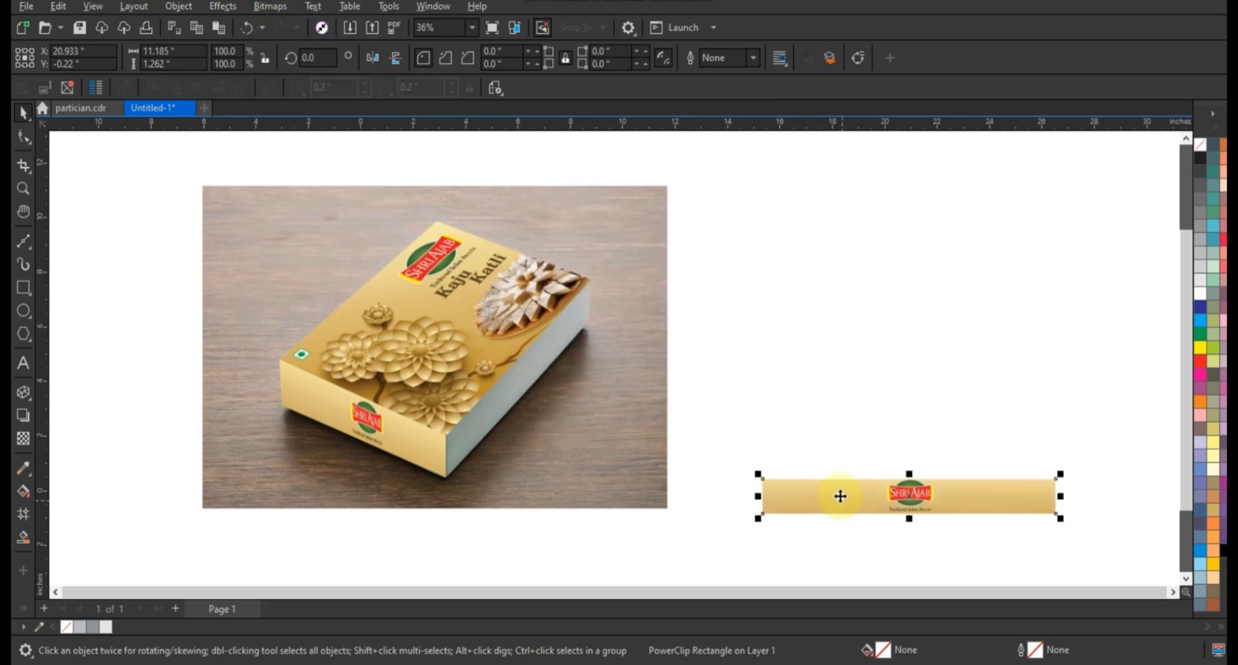
pyautogui.moveTo(837, 496); pyautogui.dragTo(523, 450)
# Add perspective to the bottom flap bitmap and fit its four corners to the long blank side of the box.
pyautogui.click(23, 189)
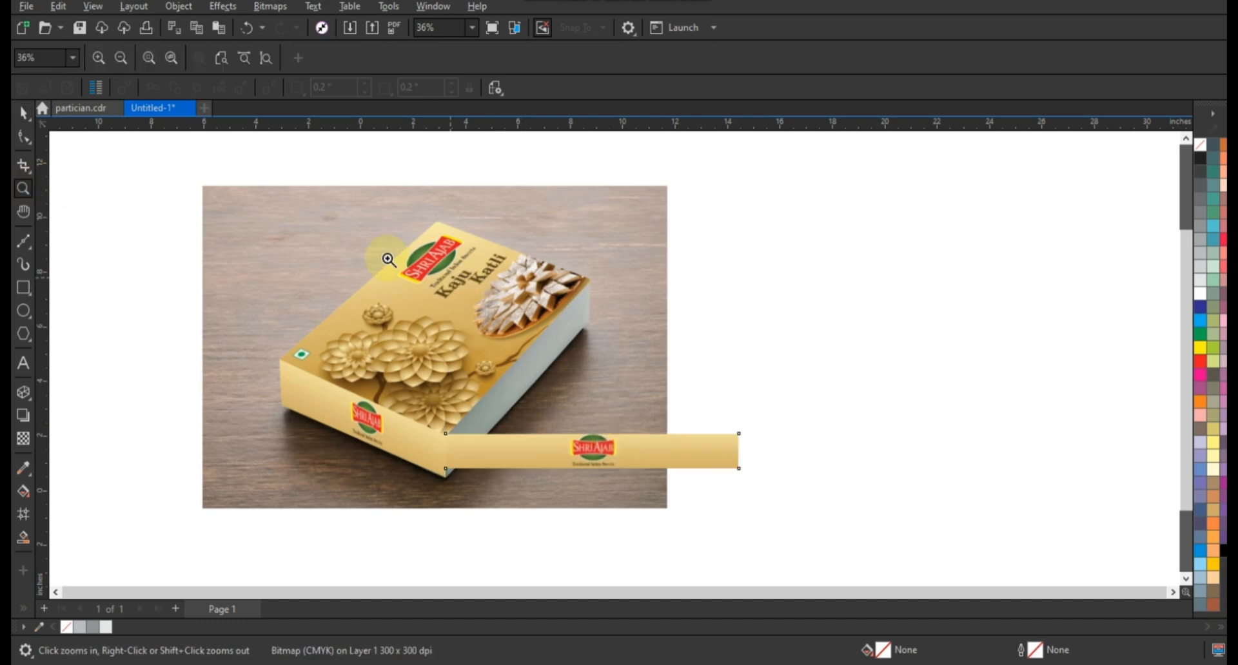
pyautogui.moveTo(335, 226); pyautogui.dragTo(832, 539)
pyautogui.click(22, 115)
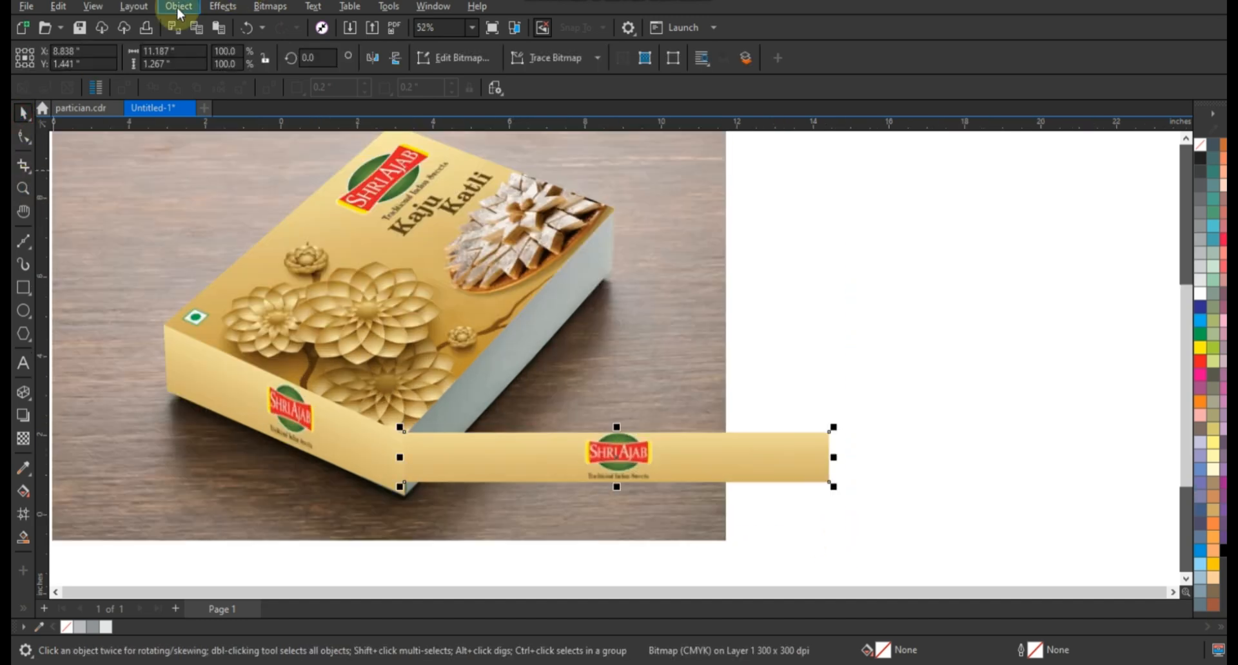
pyautogui.click(178, 6)
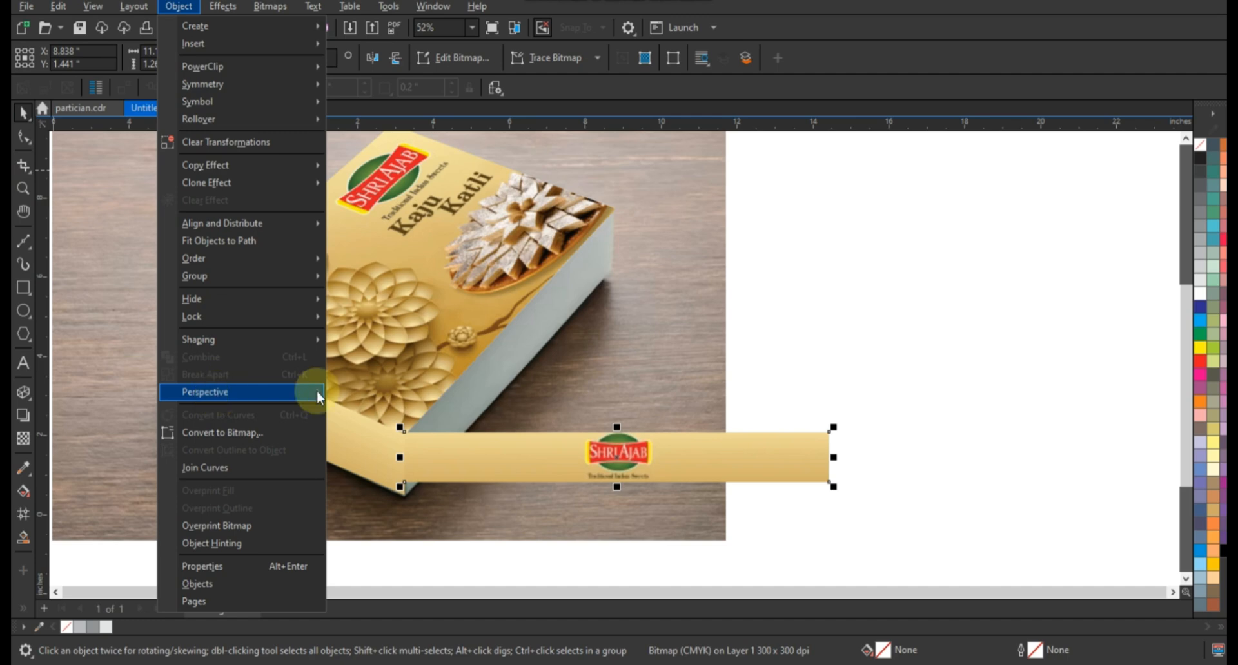
pyautogui.moveTo(310, 392)
pyautogui.click(354, 392)
pyautogui.moveTo(829, 431); pyautogui.dragTo(612, 209)
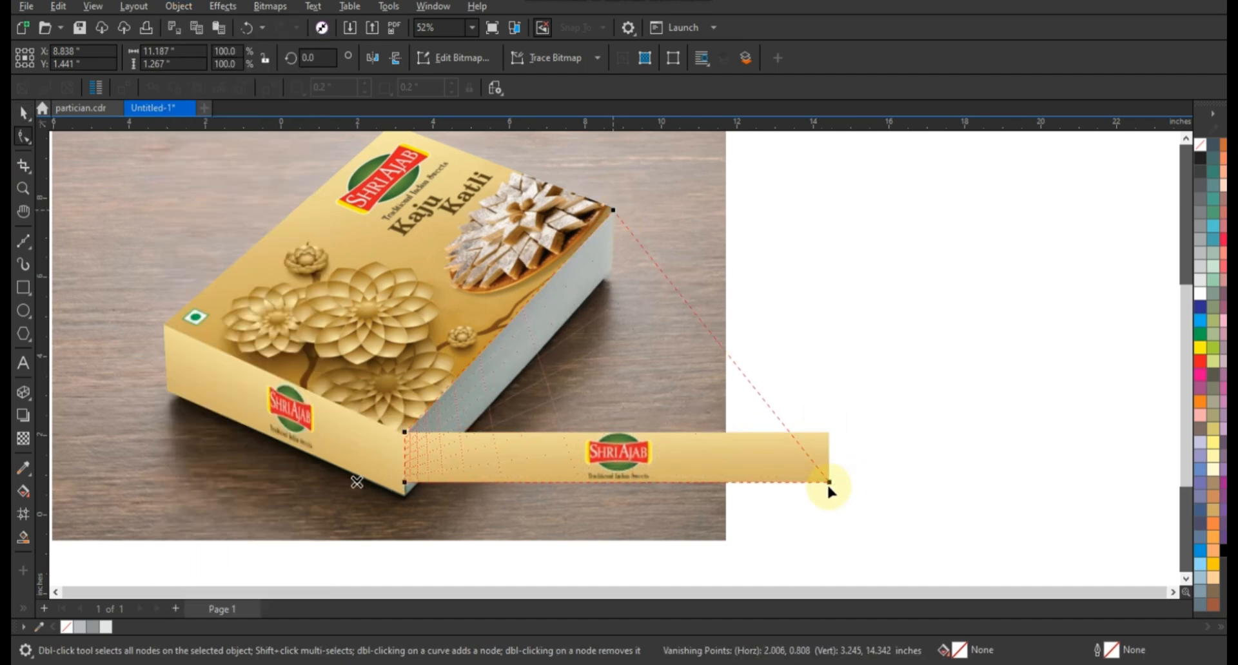
pyautogui.moveTo(613, 290)
pyautogui.mouseDown()
pyautogui.moveTo(610, 264)
pyautogui.moveTo(610, 275)
pyautogui.mouseUp()
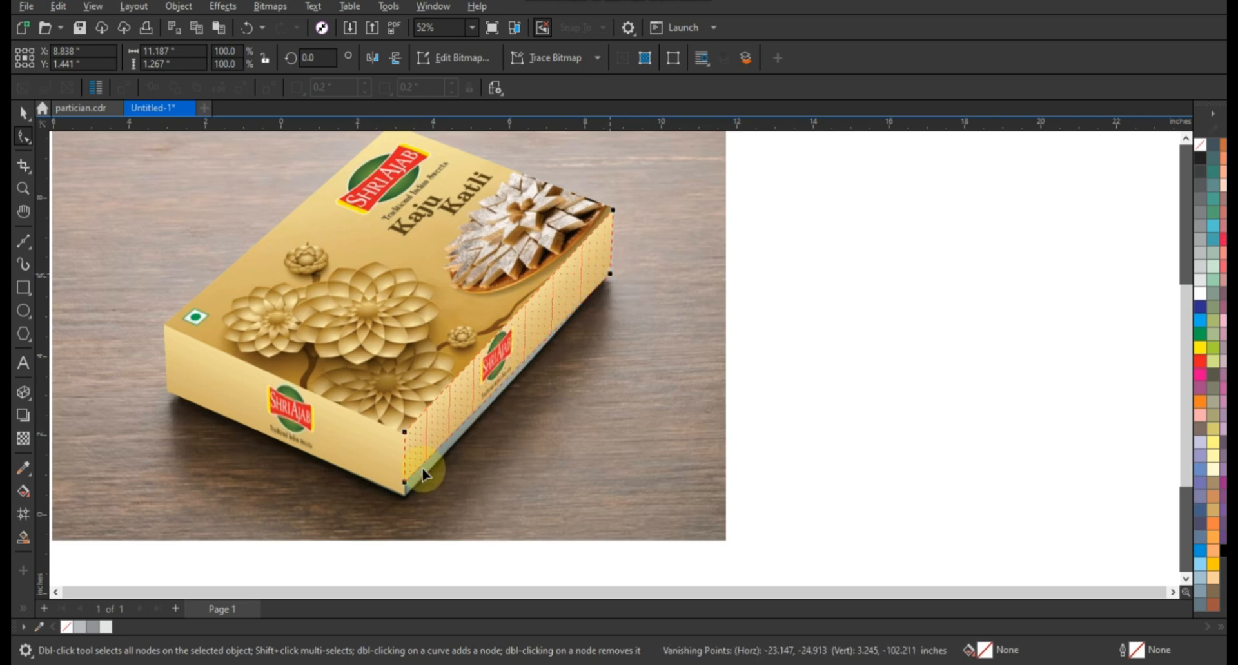
pyautogui.moveTo(407, 483); pyautogui.dragTo(405, 495)
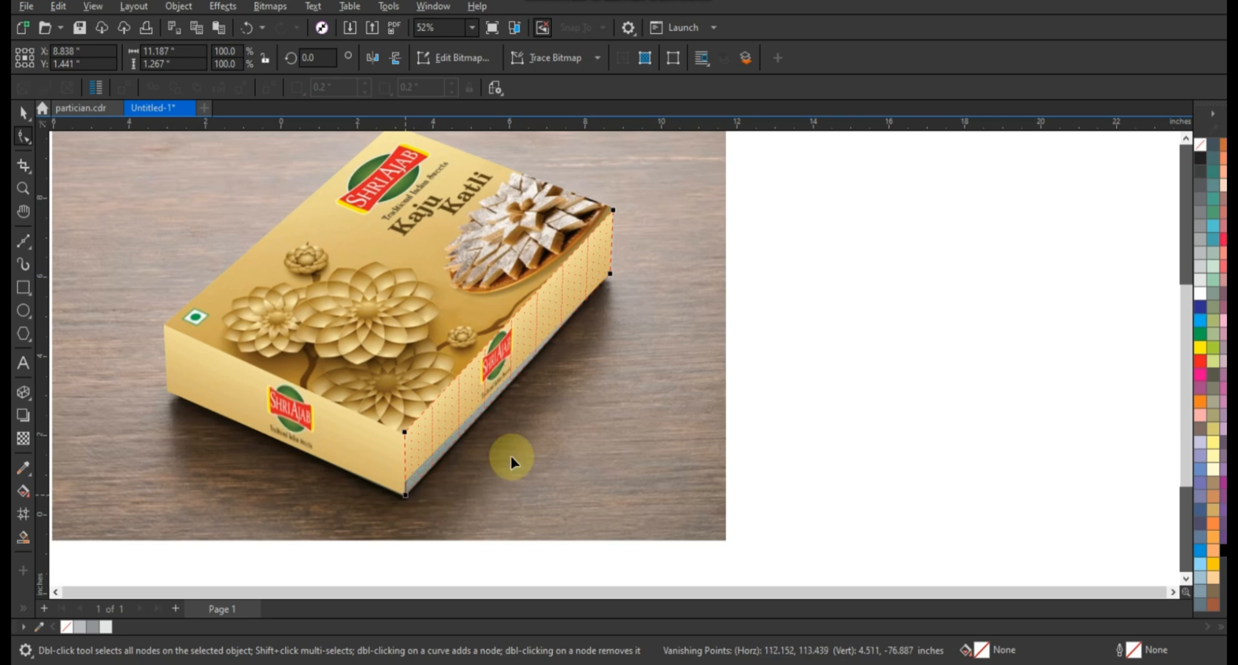
pyautogui.moveTo(404, 432); pyautogui.dragTo(406, 434)
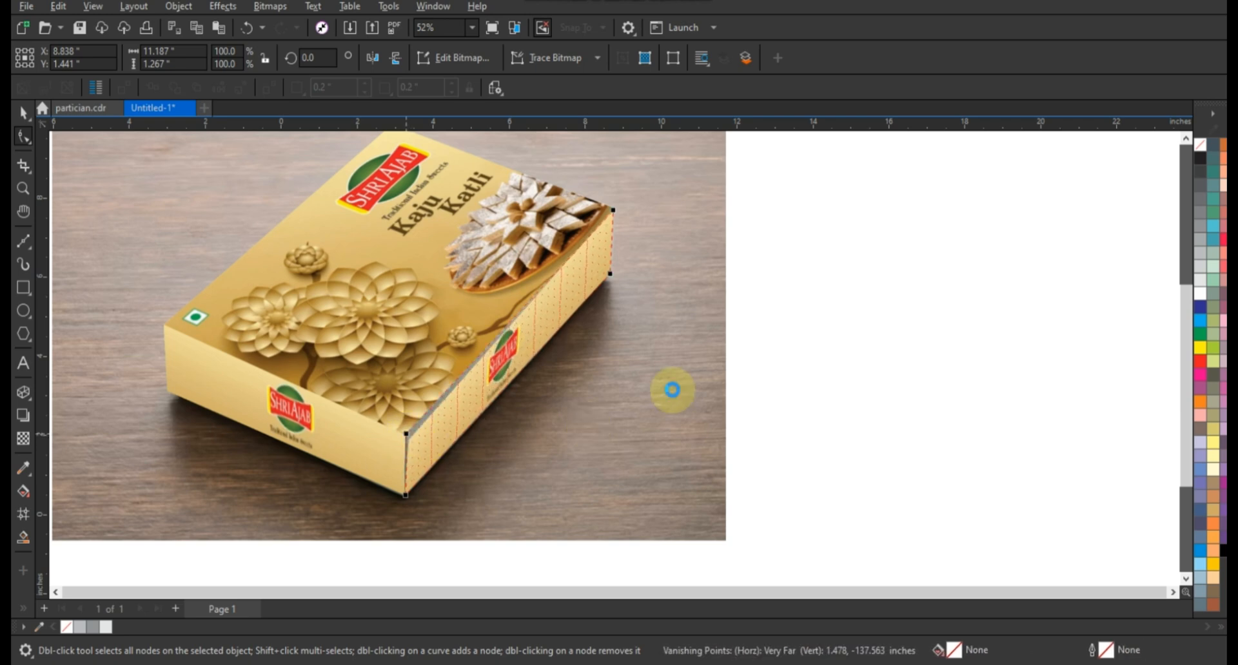
pyautogui.click(23, 112)
pyautogui.click(835, 350)
# Examine the whole box mockup up close and in full-screen preview, checking how the side faces meet at the edges.
pyautogui.scroll(-2, 760, 379)
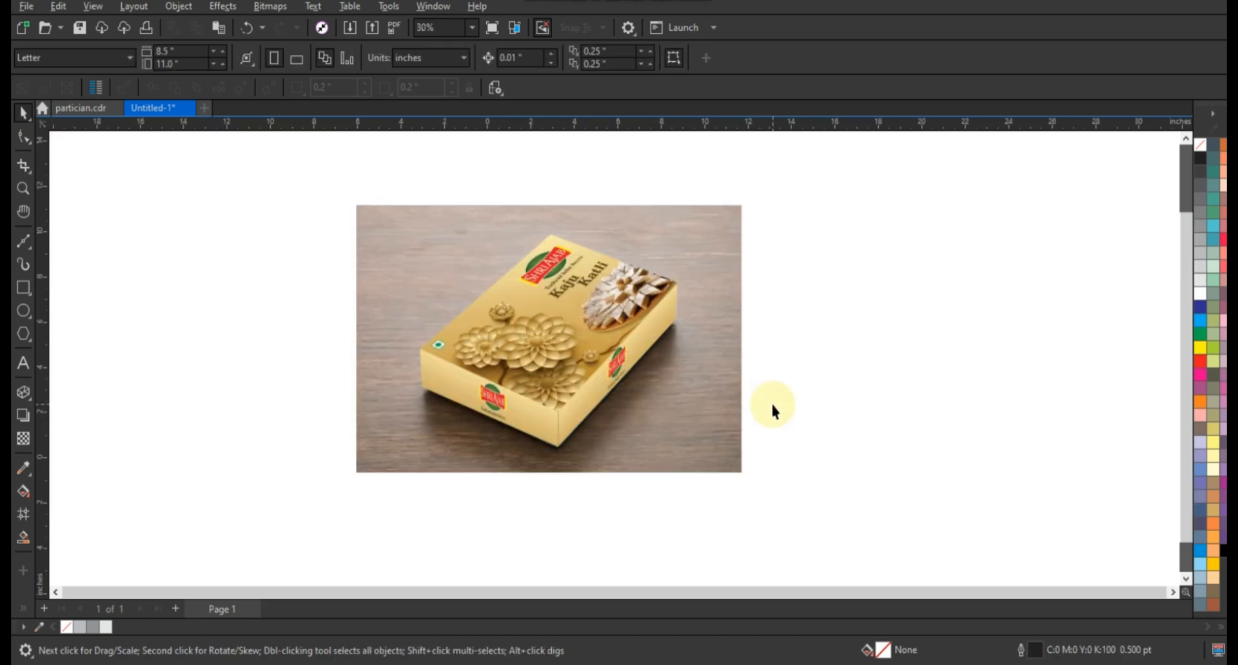
pyautogui.click(23, 188)
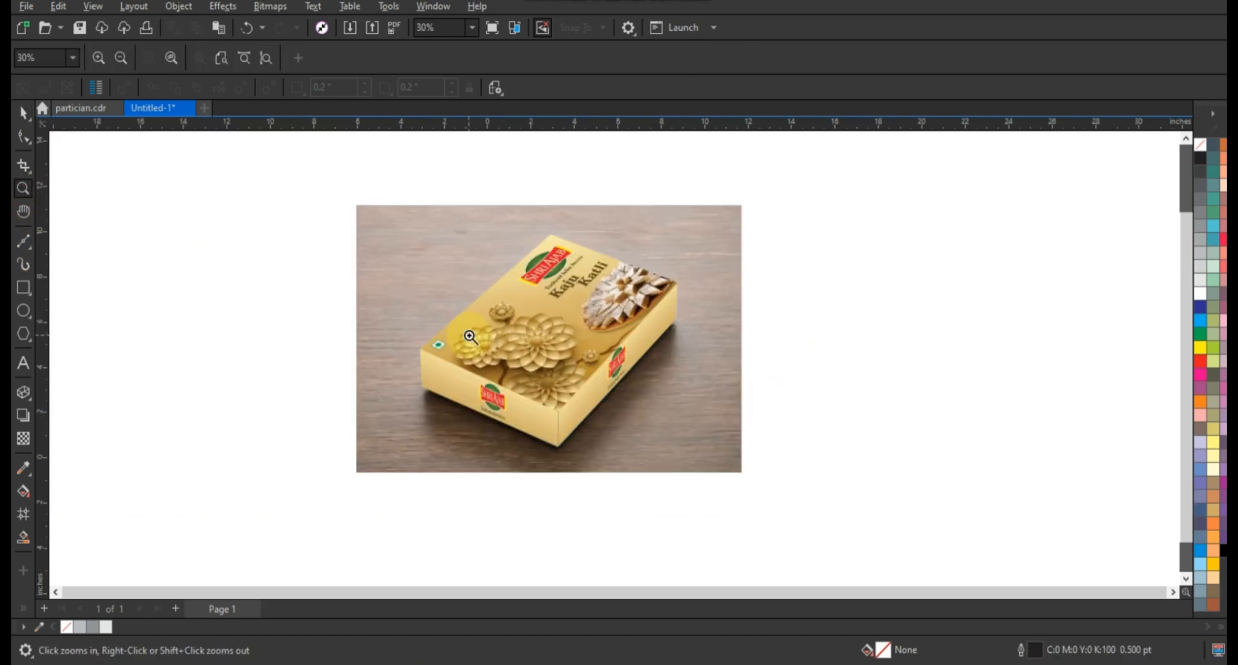
pyautogui.moveTo(318, 196); pyautogui.dragTo(789, 512)
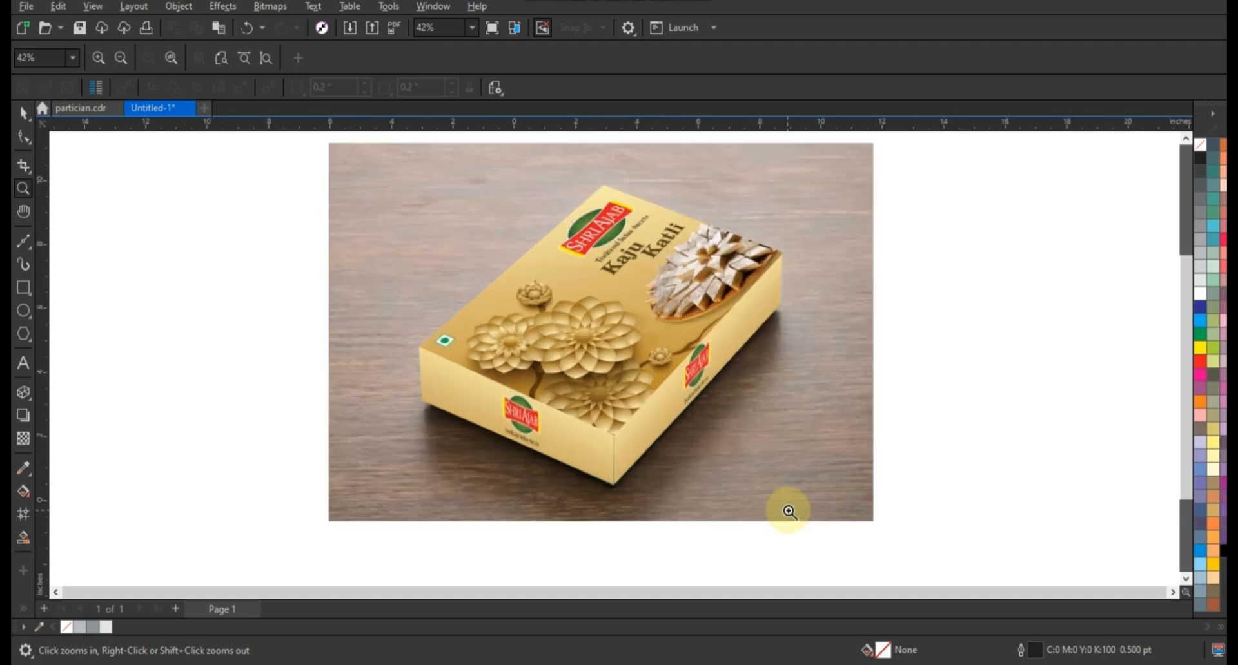
pyautogui.click(23, 113)
pyautogui.click(628, 464)
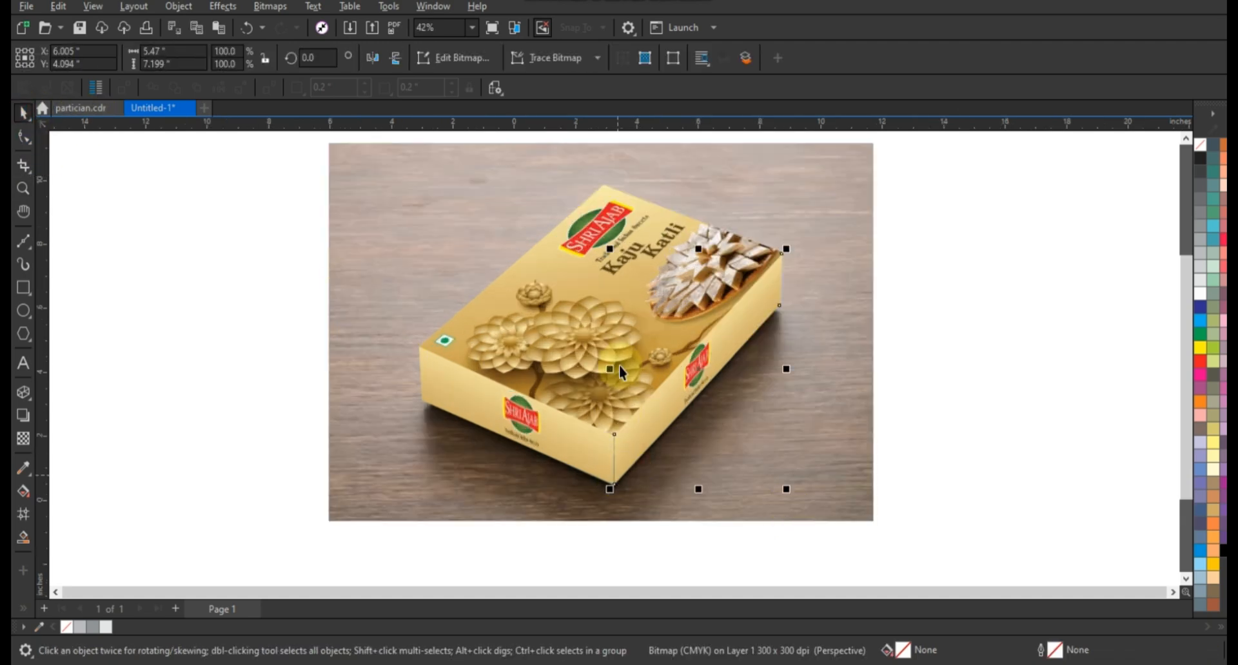
pyautogui.click(938, 388)
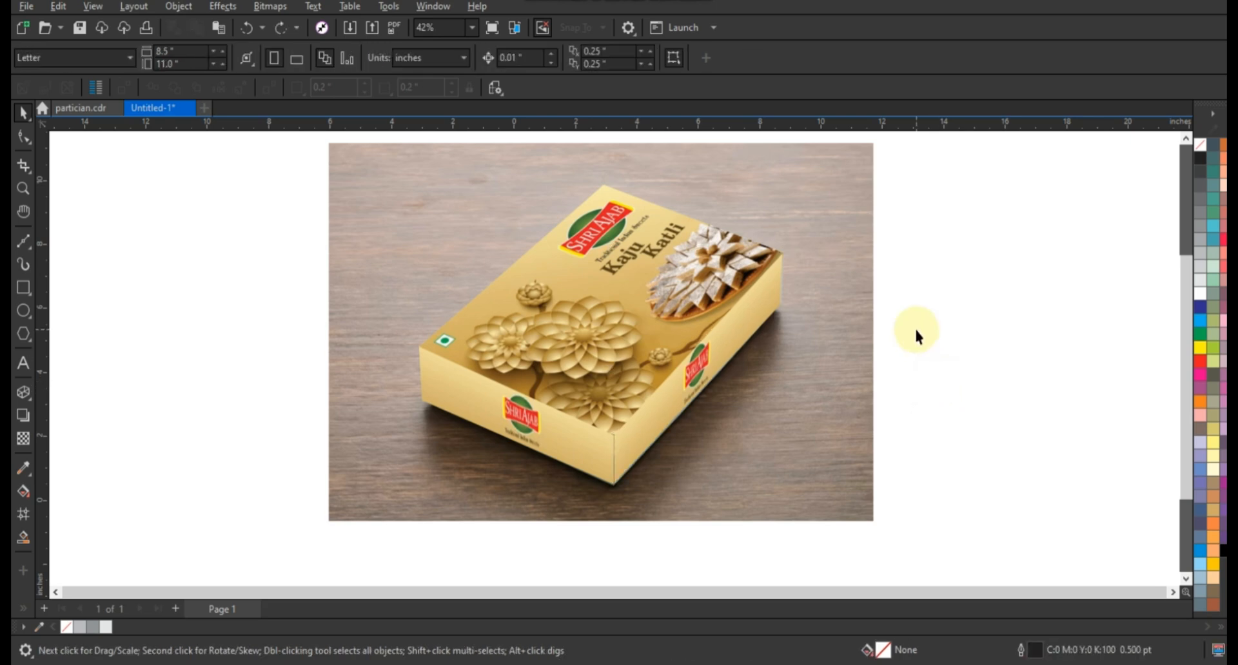
pyautogui.press('F9')
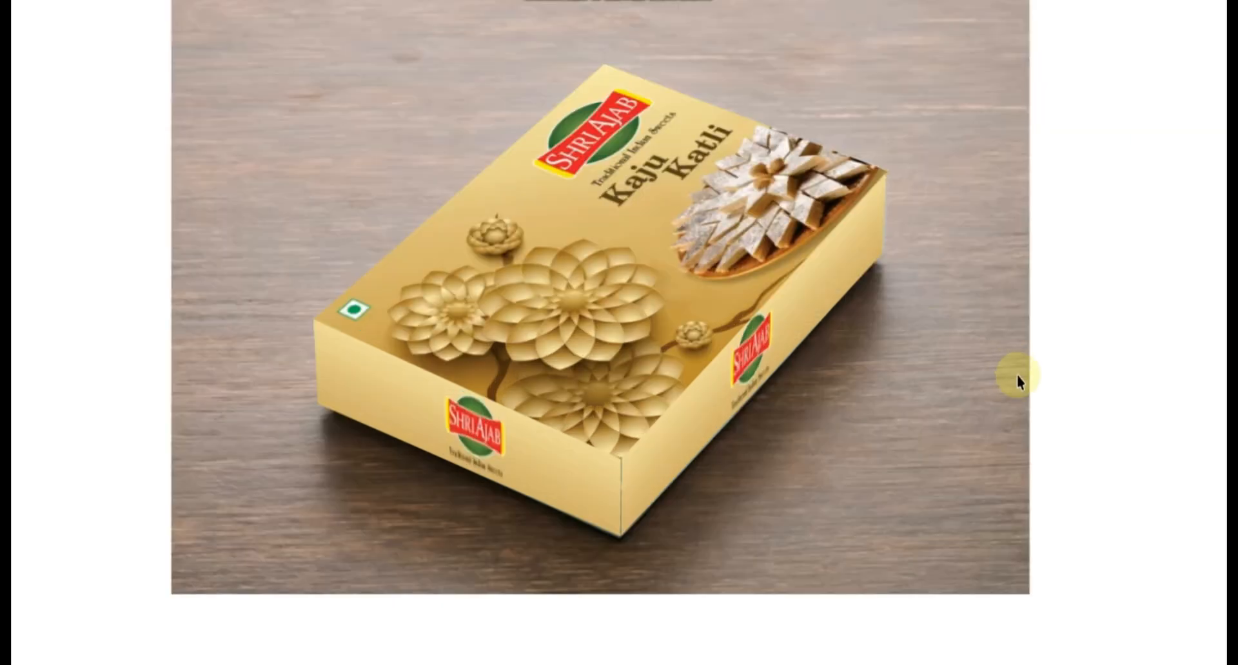